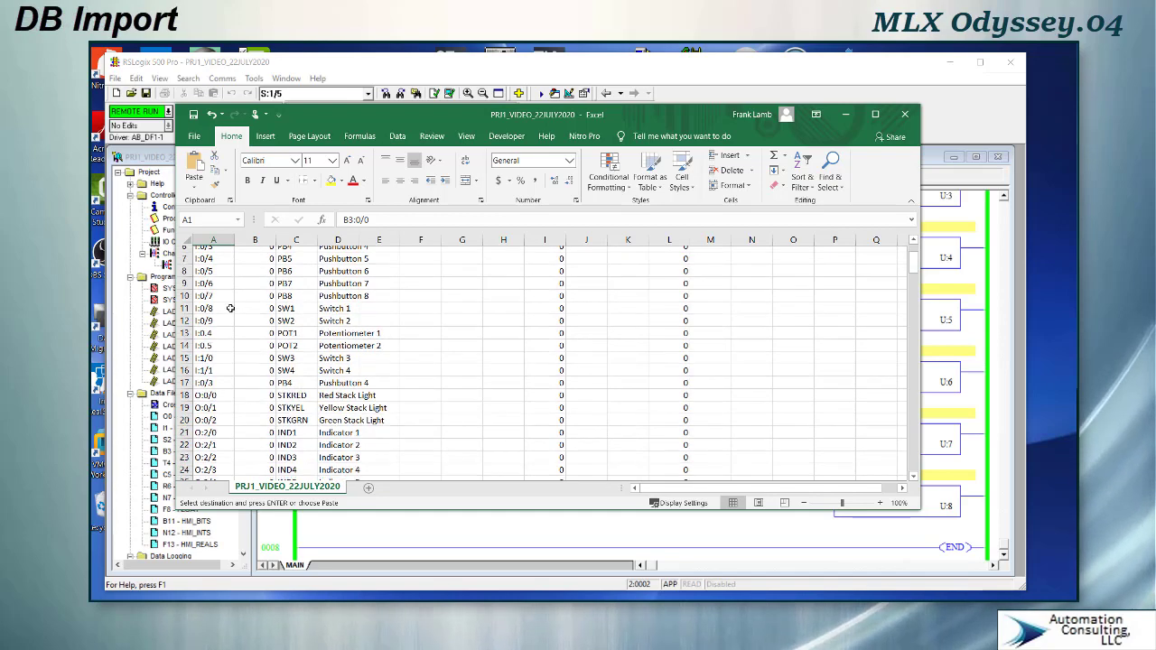
scroll(267, 315, down, 1)
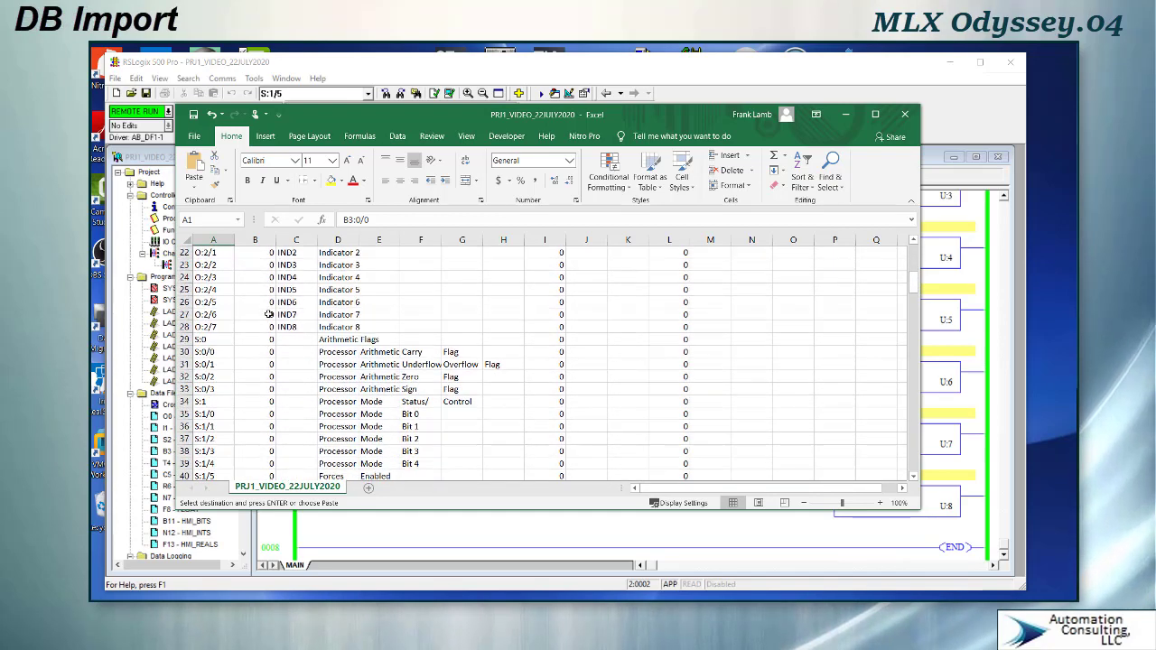
- Scroll through the exported address and symbol list in the spreadsheet
scroll(272, 314, up, 5)
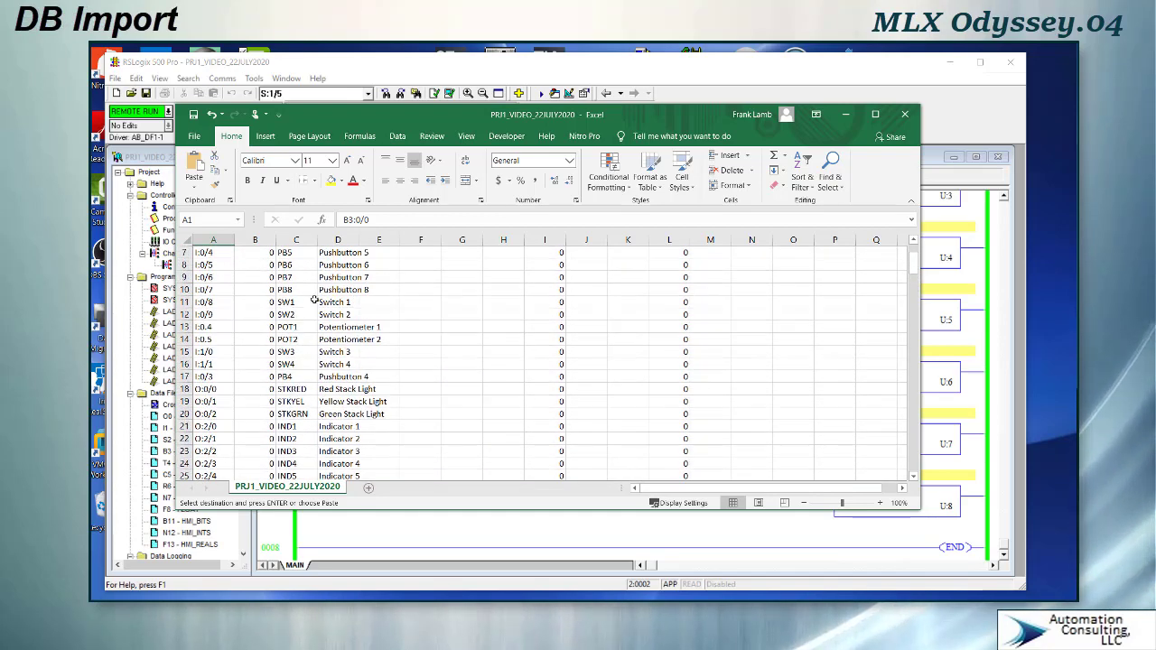
scroll(313, 301, up, 2)
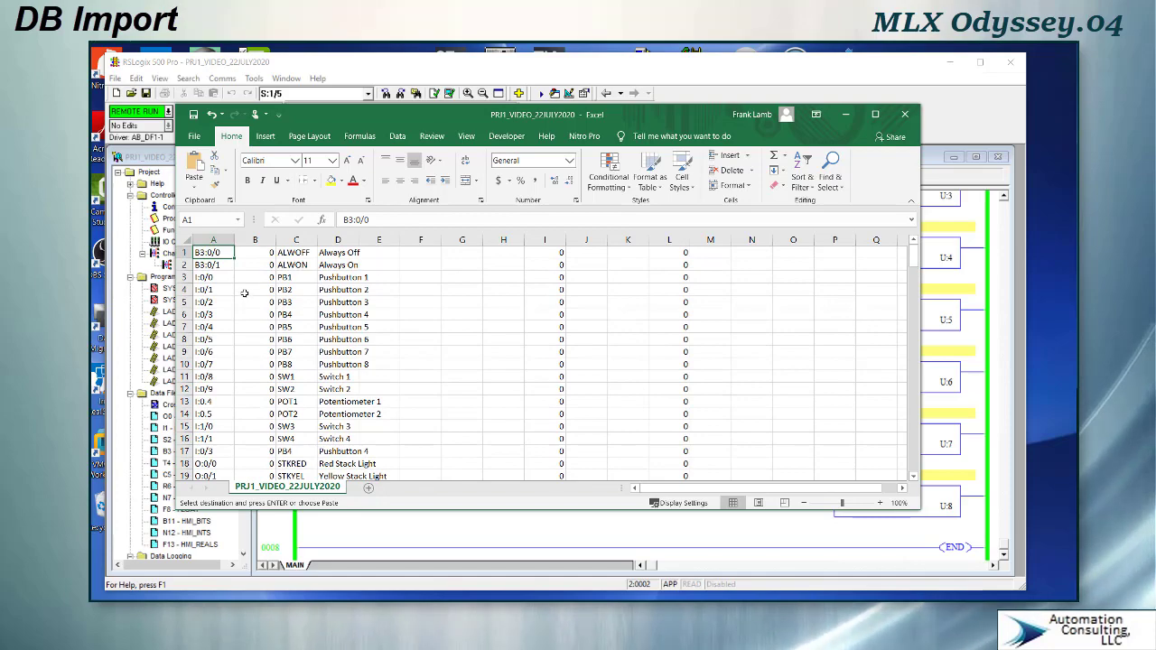
- Open the B3 – BINARY data file from the project's data files
drag(369, 114, 580, 55)
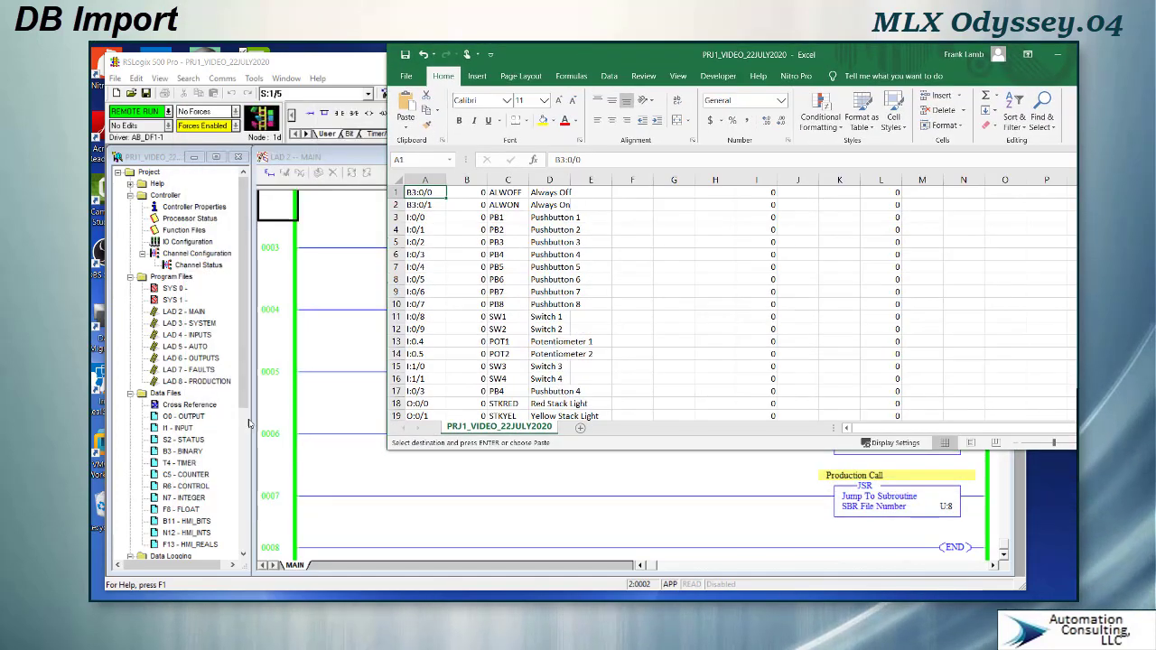
click(189, 323)
scroll(185, 324, down, 3)
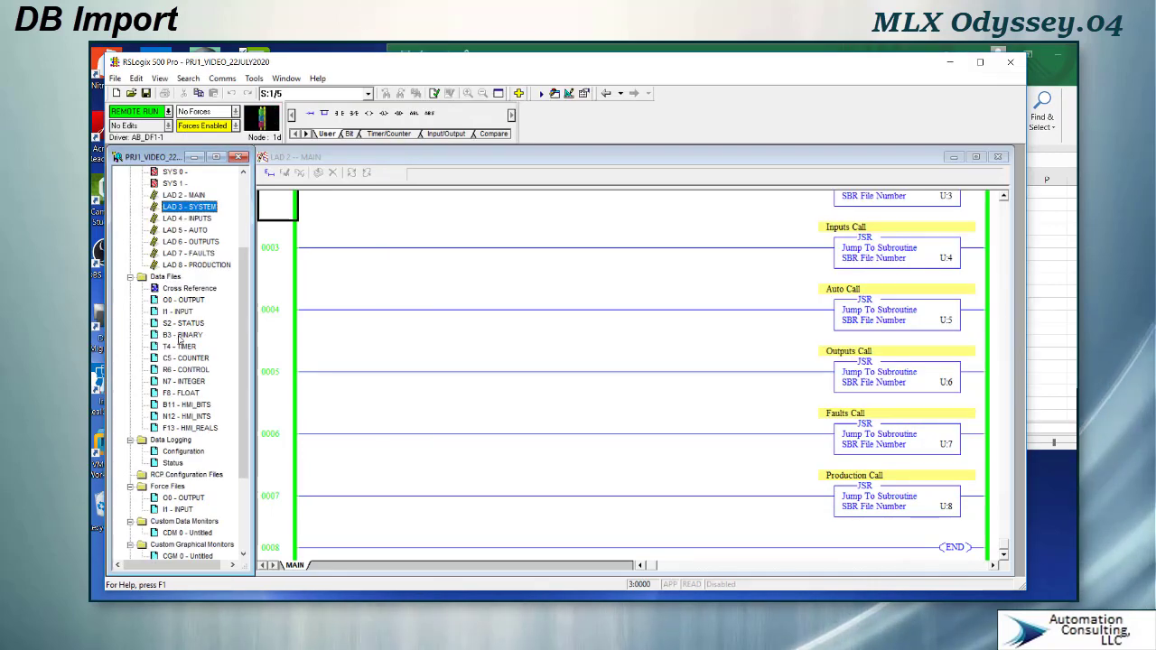
double_click(180, 336)
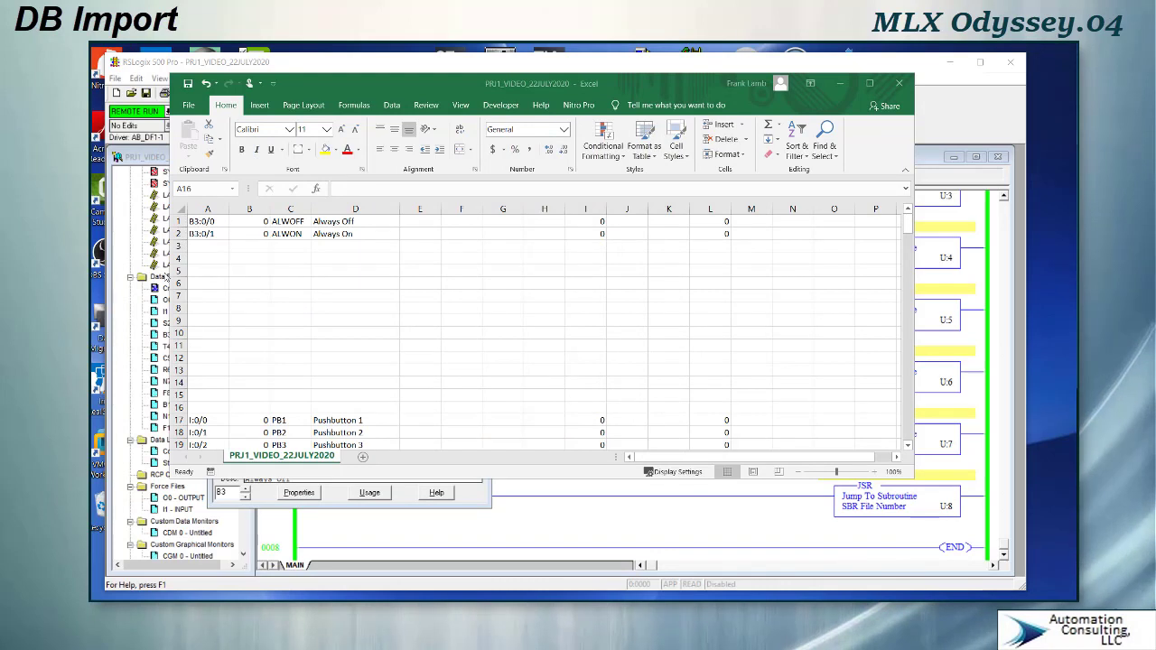
- Fill the addresses B3:0/2 through B3:0/15 down column A into the blank rows 3 to 16
key(shift+space)
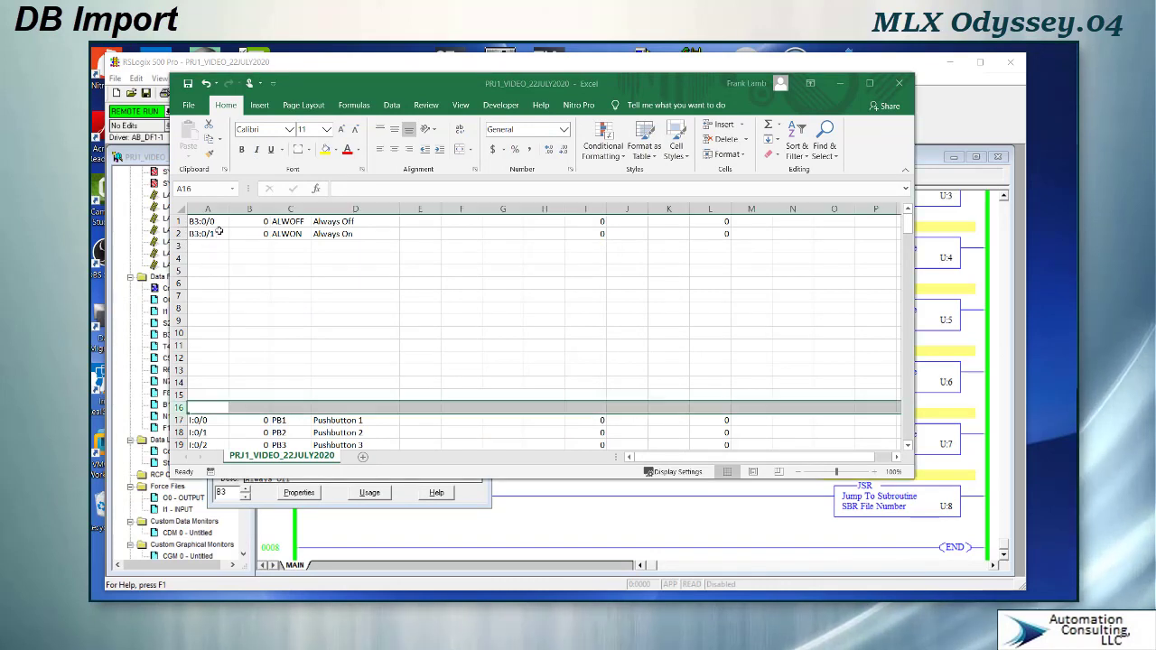
click(220, 234)
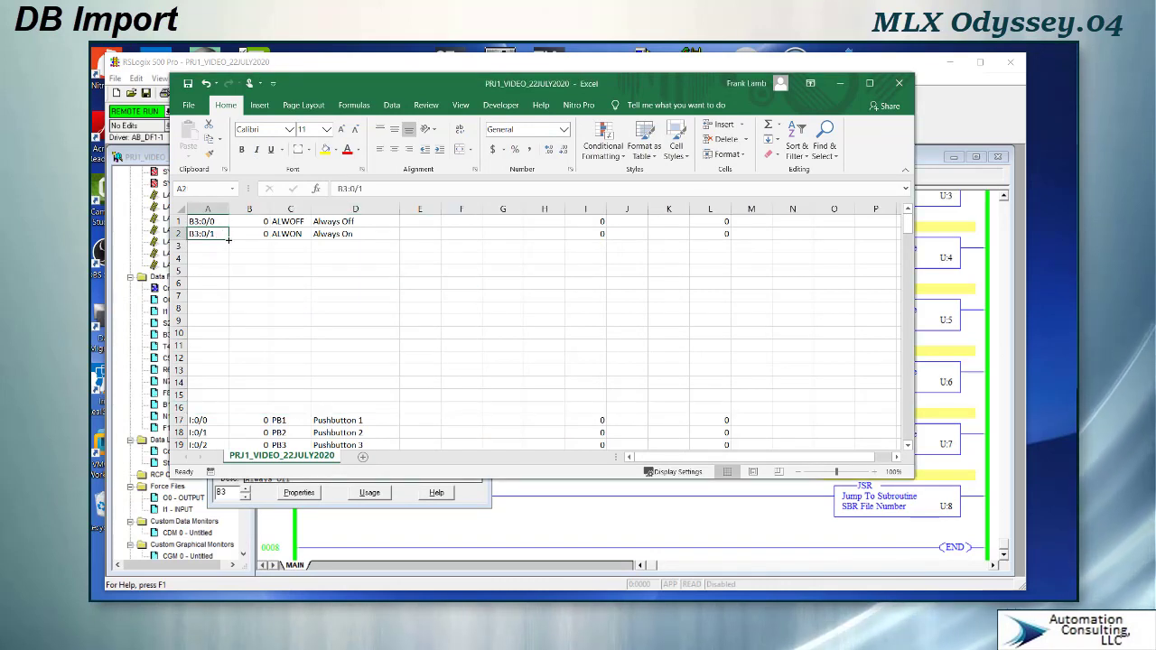
drag(228, 239, 229, 246)
drag(229, 334, 230, 357)
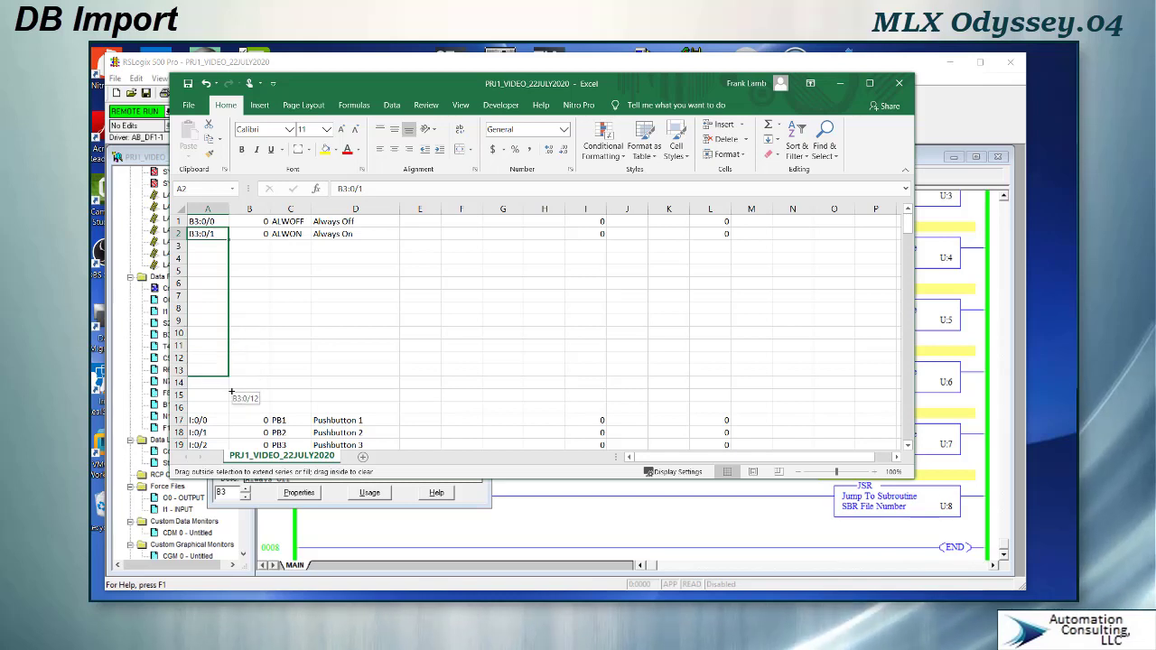
drag(229, 409, 229, 409)
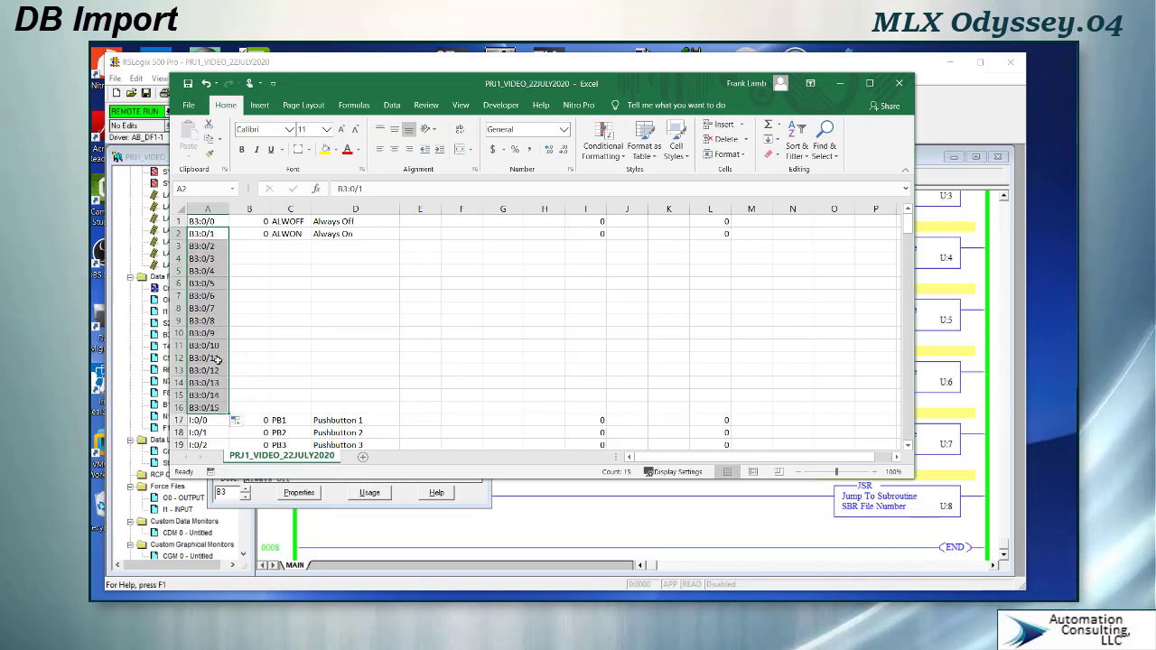
- Fill the zero values down columns B, I and L for rows 3 to 16
click(264, 234)
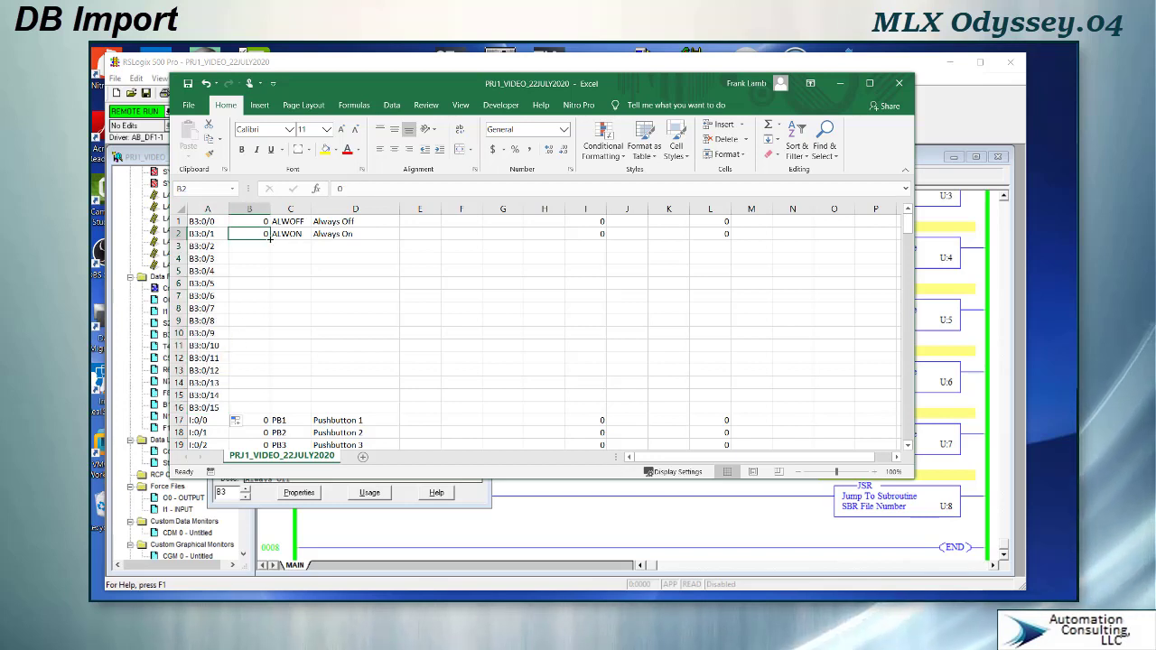
drag(270, 237, 279, 415)
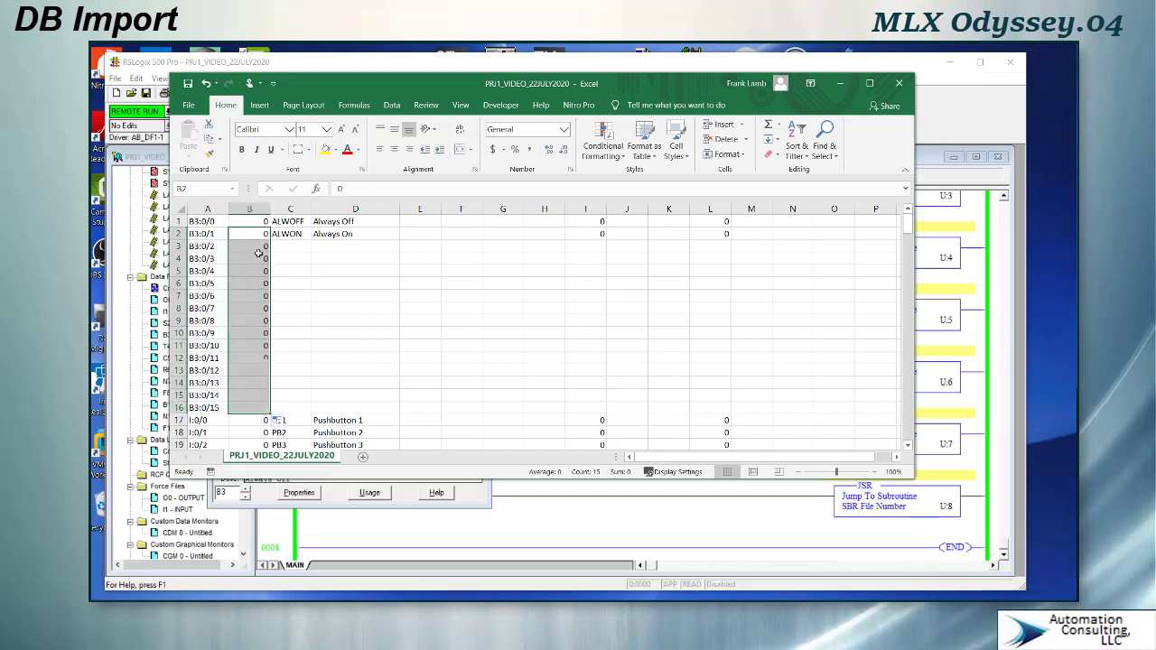
click(597, 235)
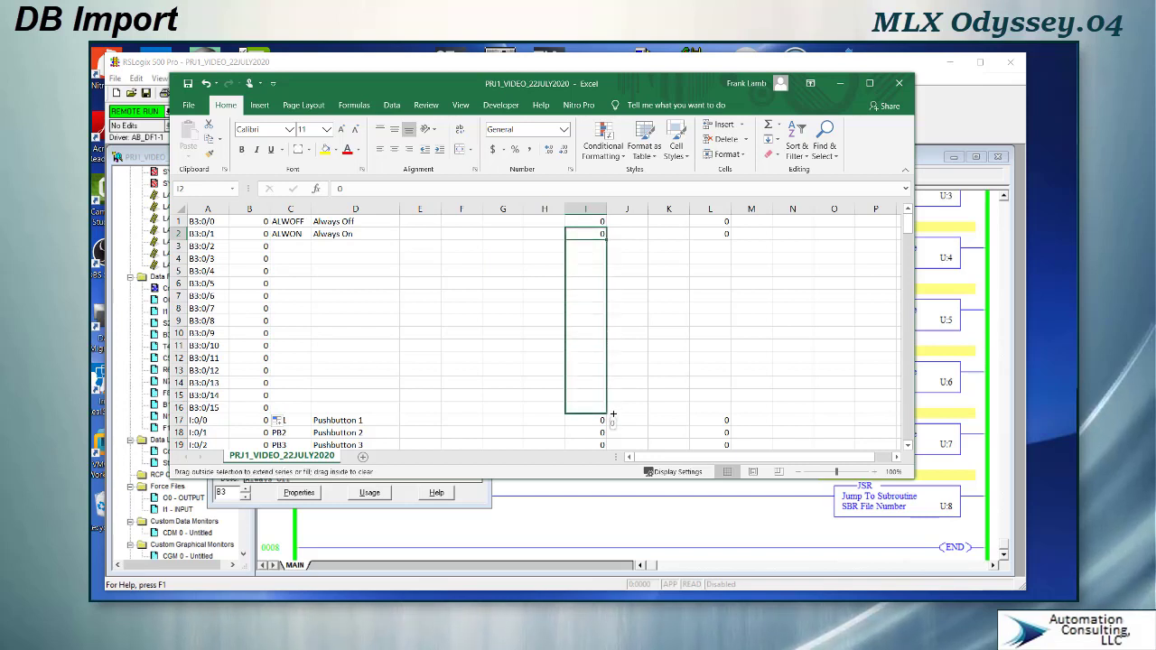
drag(613, 414, 613, 414)
click(713, 235)
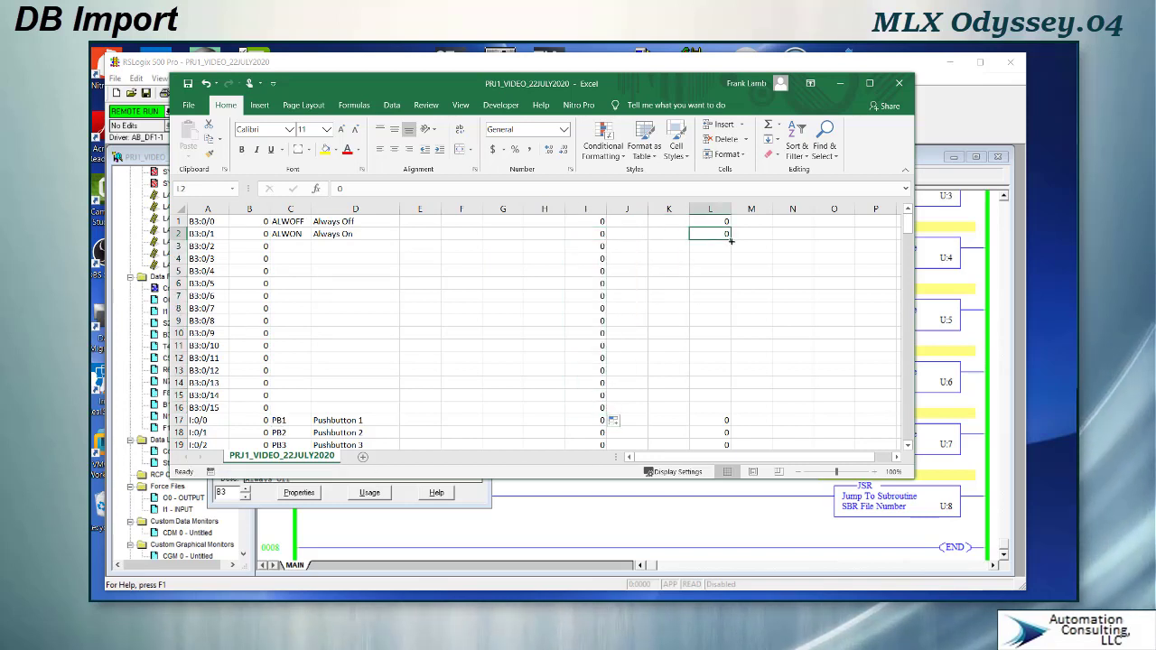
drag(731, 242, 735, 412)
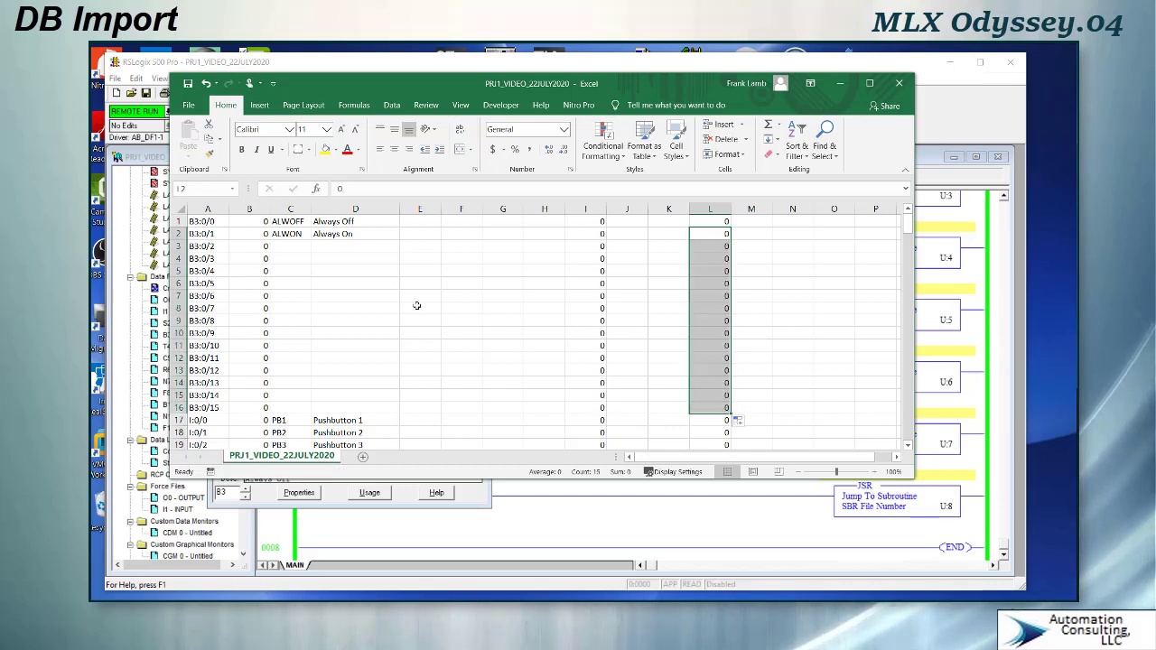
- Enter symbols AUTO, MANUAL, AUTOCYC, FAULT, STARTPRM, STOPPRM and STOPREQ with their descriptions for B3:0/2 to B3:0/8
click(288, 249)
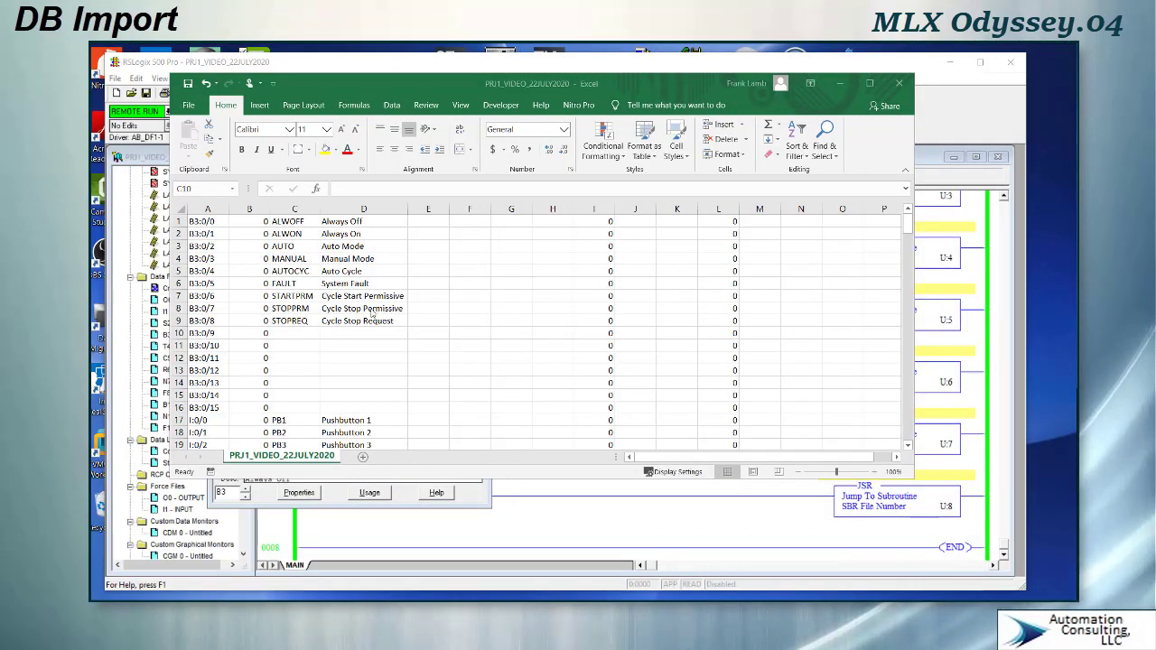
scroll(242, 361, down, 1)
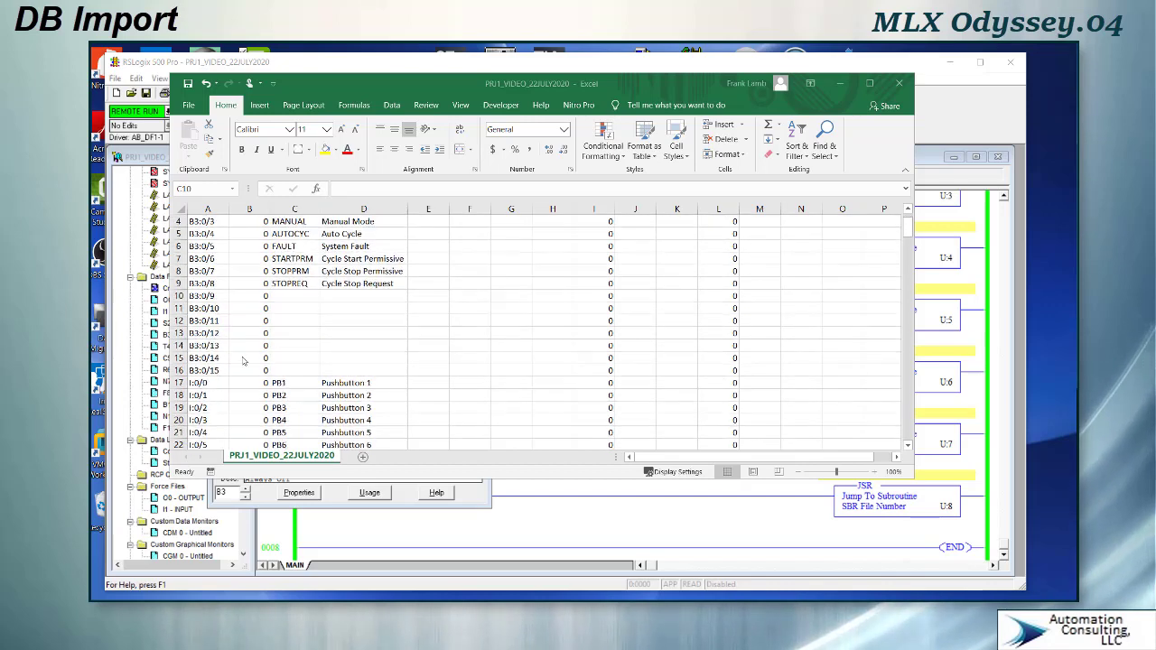
scroll(242, 361, down, 3)
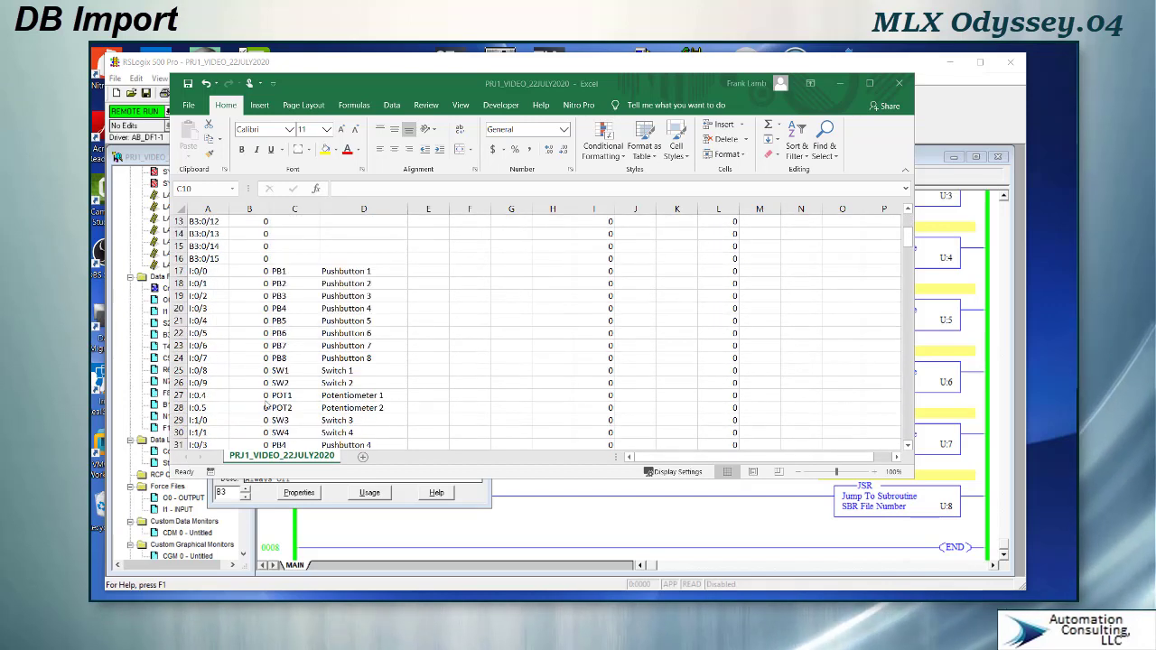
scroll(253, 402, up, 3)
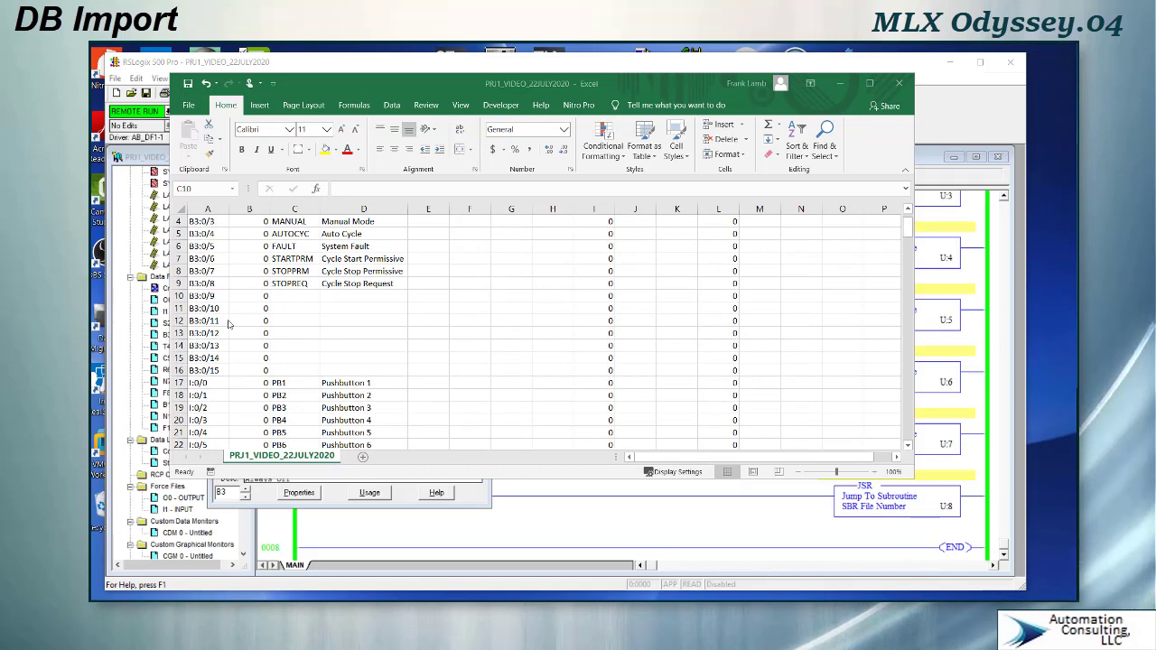
scroll(298, 312, up, 1)
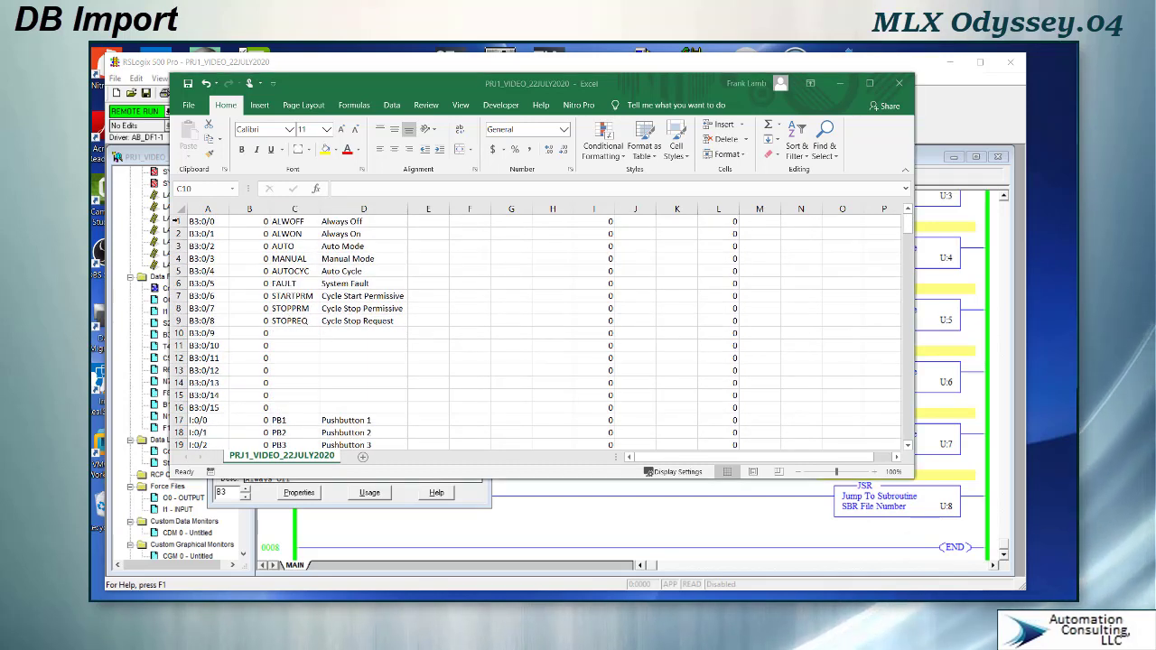
- Copy rows 1 to 16 and insert the copied cells above the I:0/0 row
drag(177, 220, 178, 407)
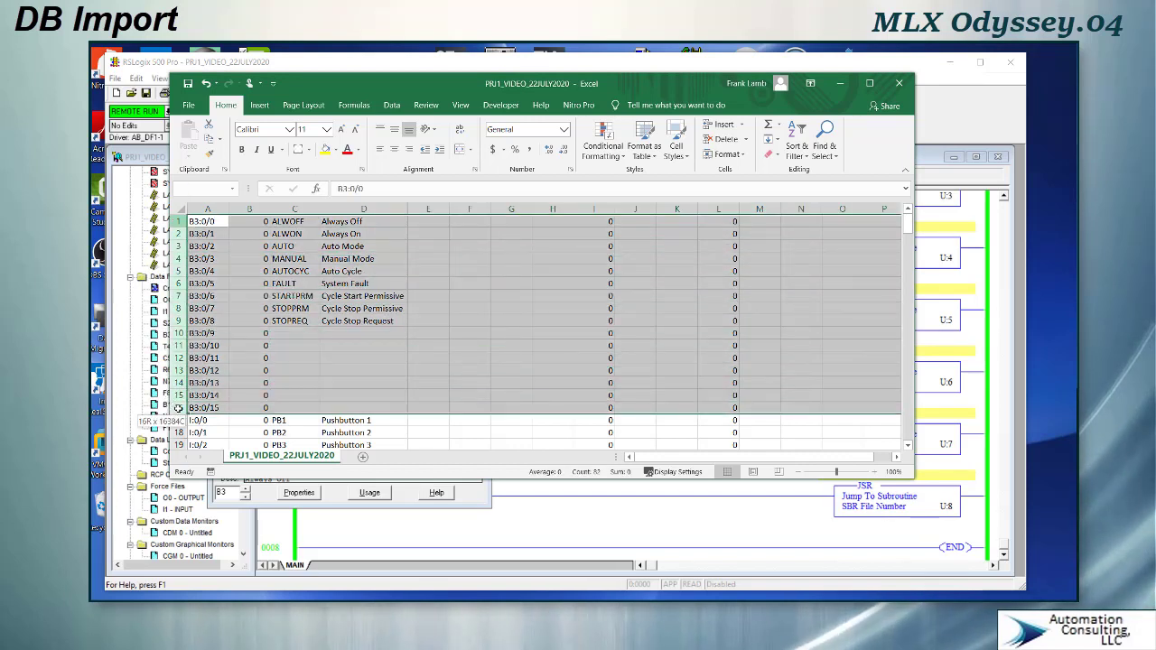
right_click(178, 407)
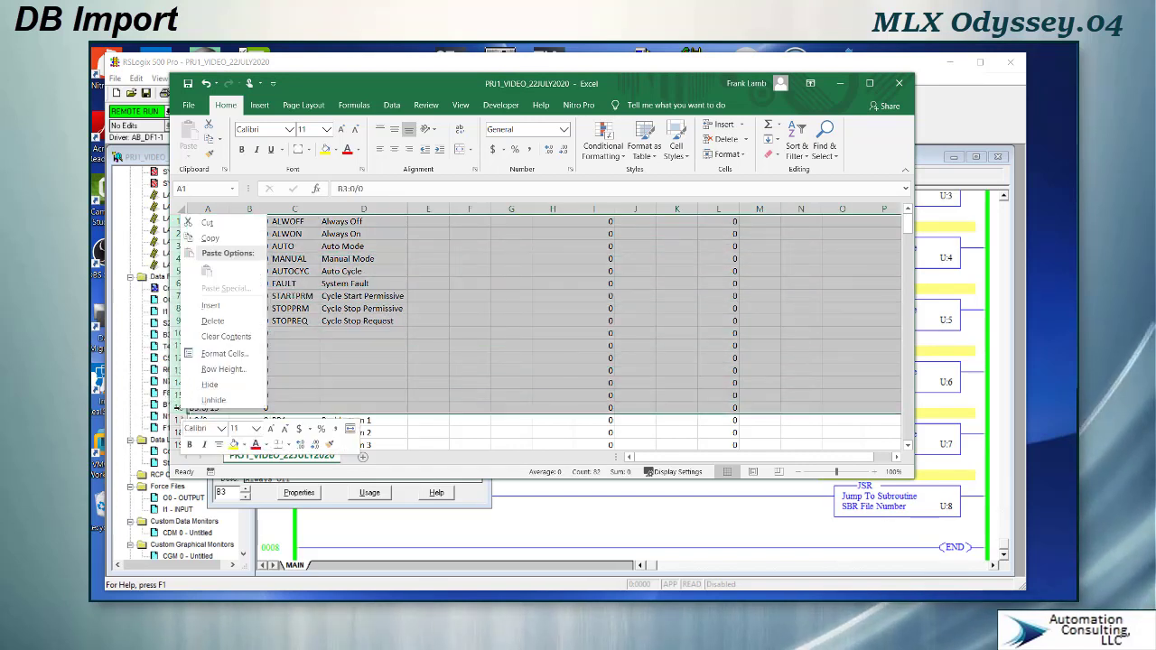
click(211, 238)
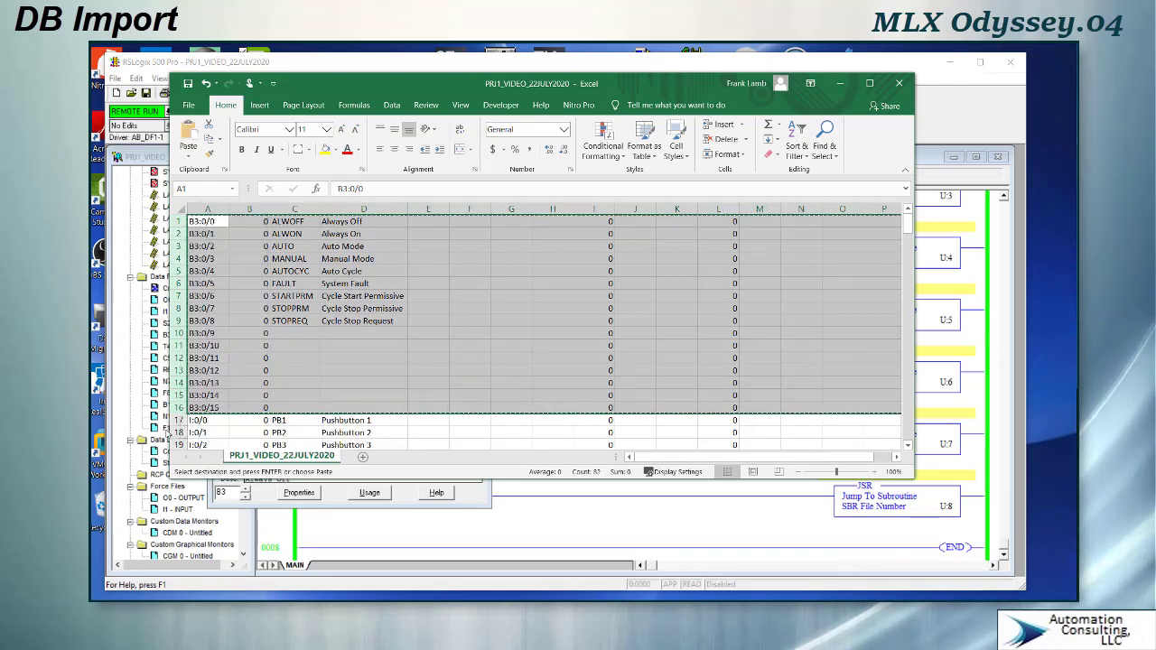
click(177, 420)
right_click(177, 420)
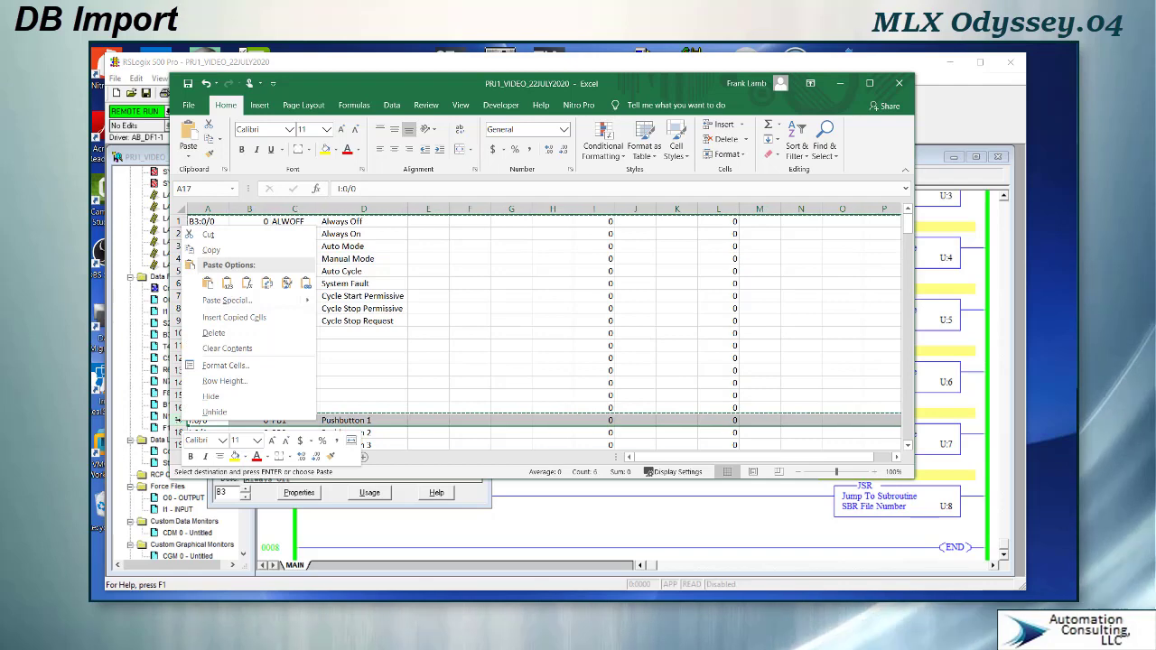
click(221, 318)
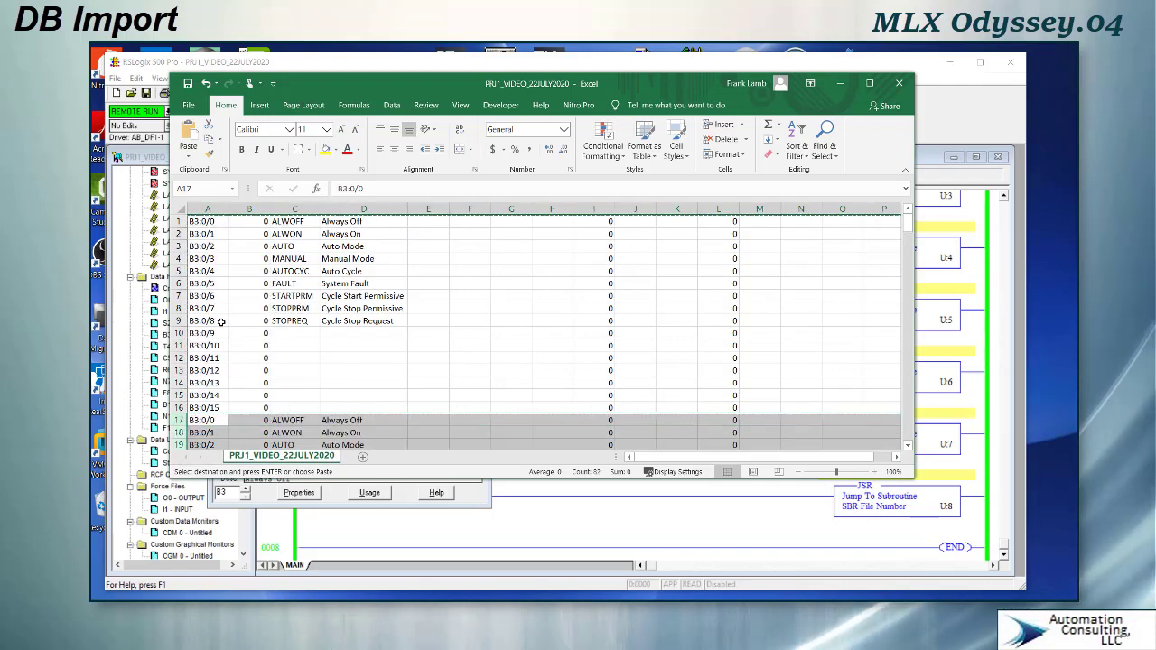
- Change the copied addresses to file B3:7, setting B3:7/0 and filling down to B3:7/15
scroll(227, 360, down, 5)
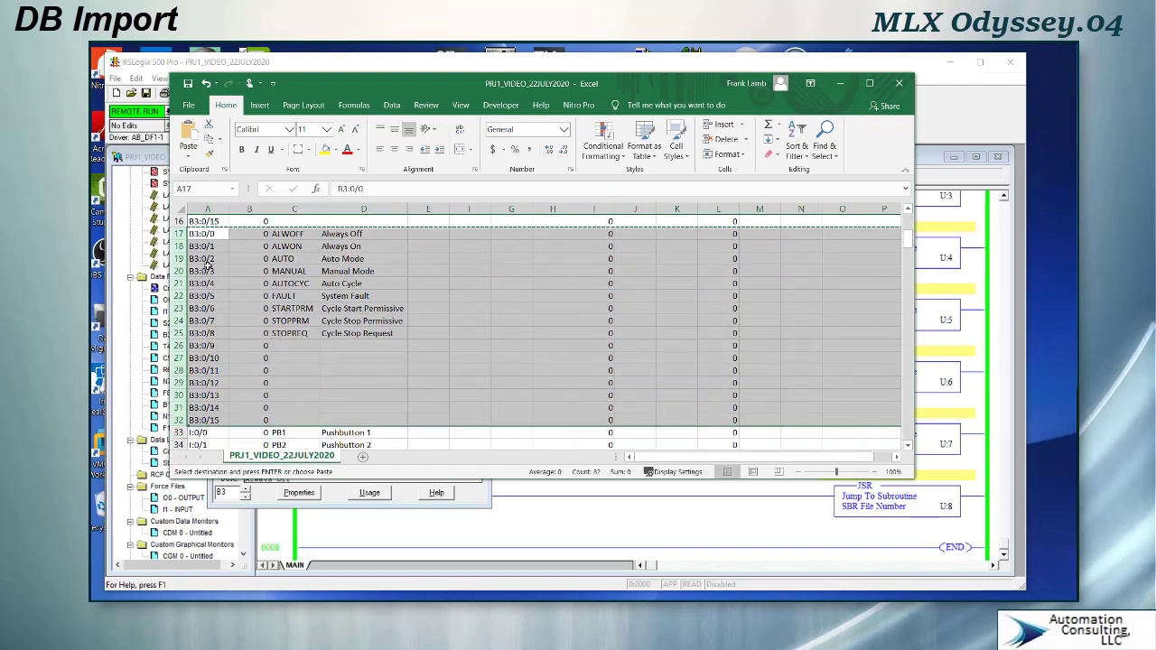
double_click(206, 234)
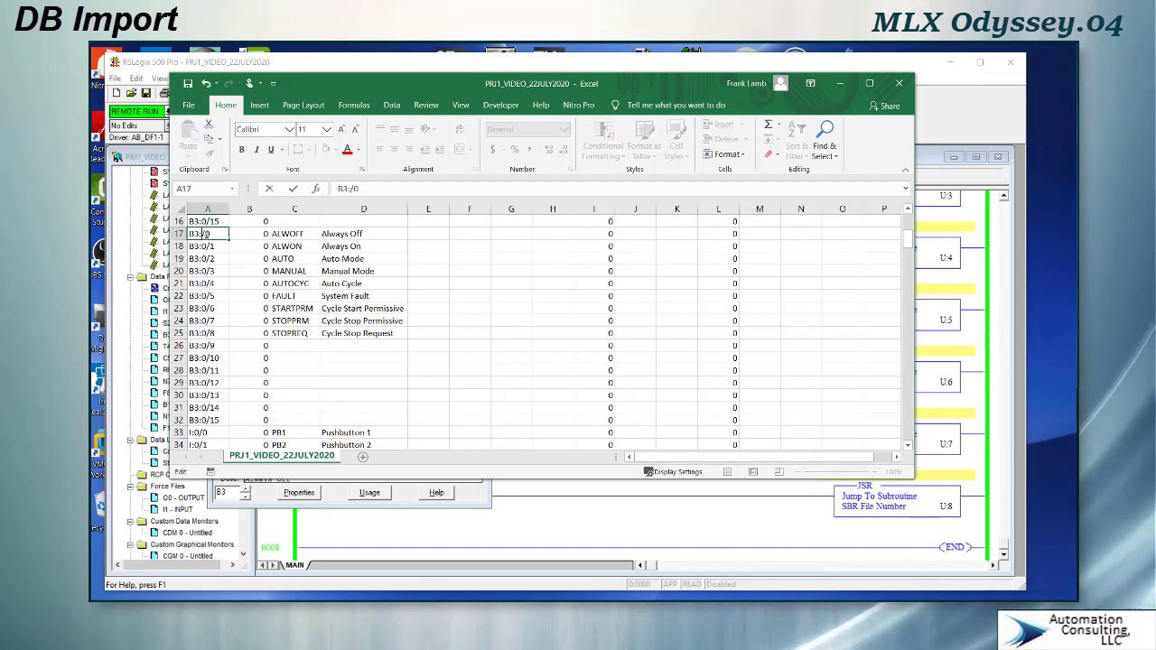
click(231, 251)
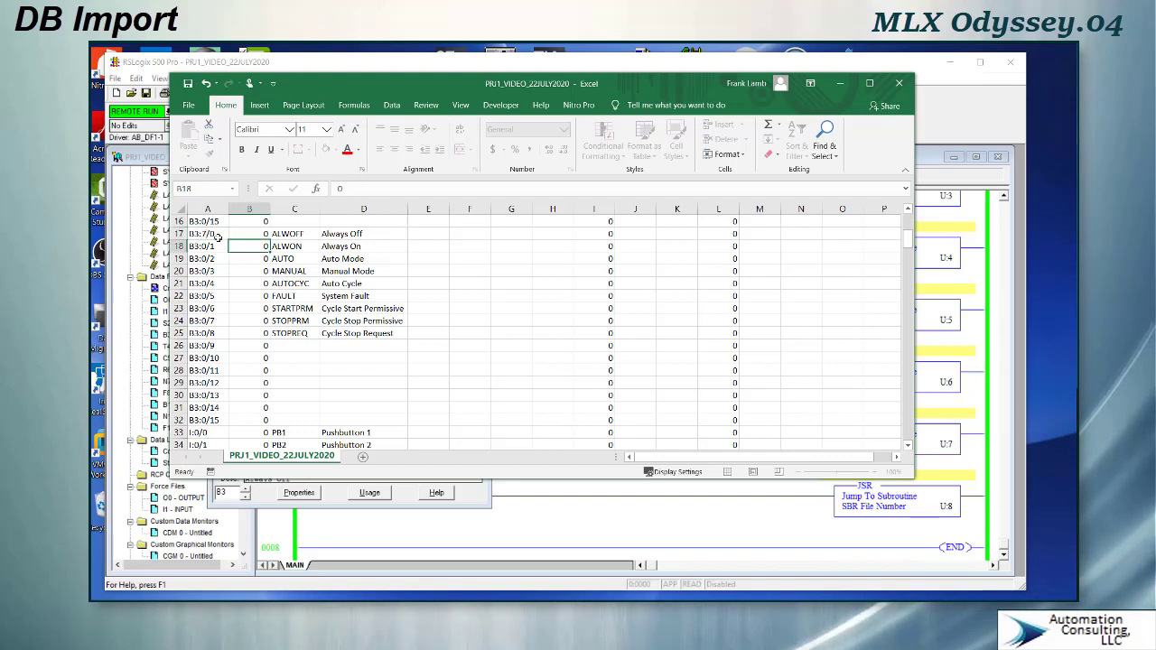
click(223, 237)
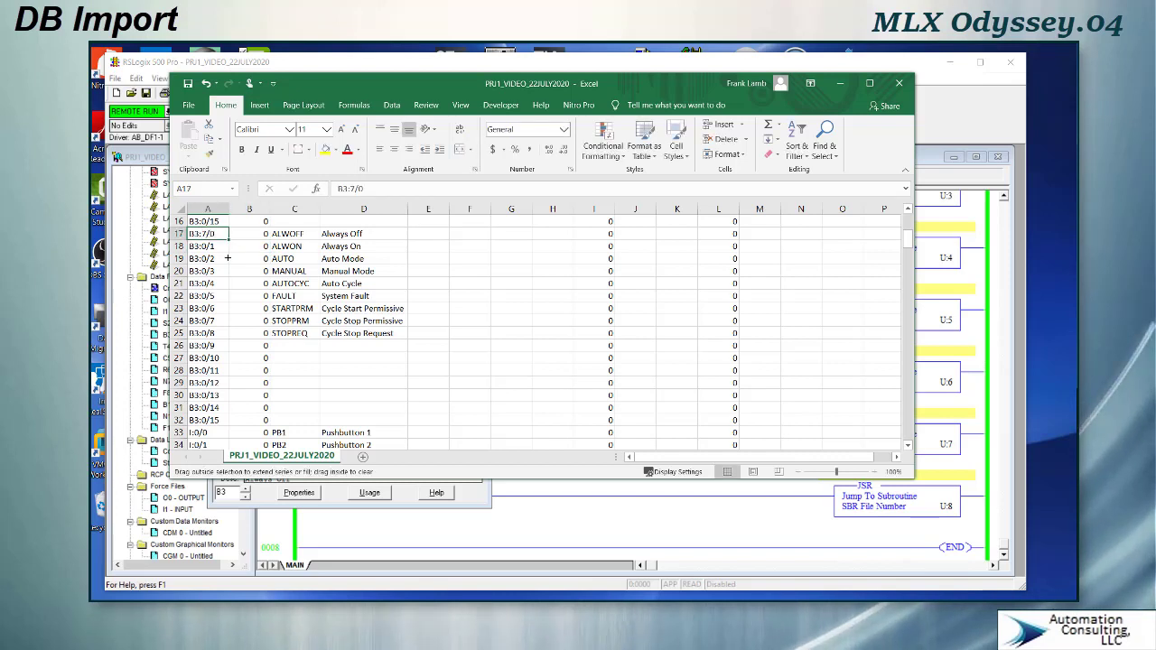
drag(226, 423, 227, 425)
- Set the B3:7/0 row's symbol to AUTOPB and its description to Auto Pushbutton HMI
click(301, 234)
text(HPB1)
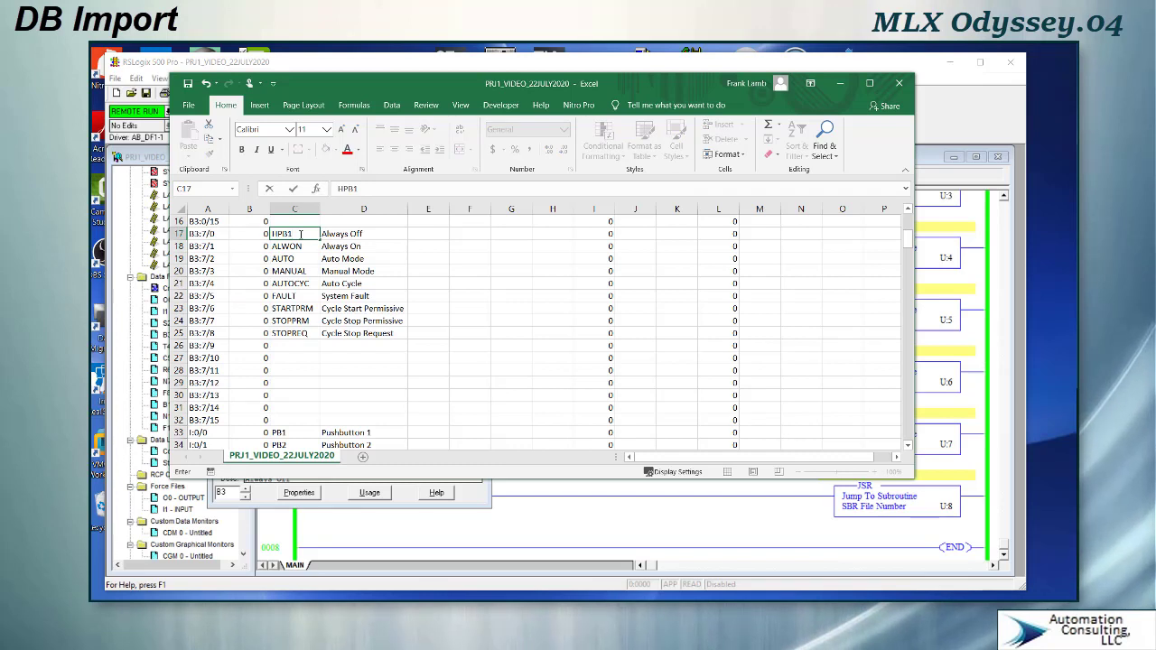
key(BackSpace)
key(BackSpace)
key(BackSpace)
key(BackSpace)
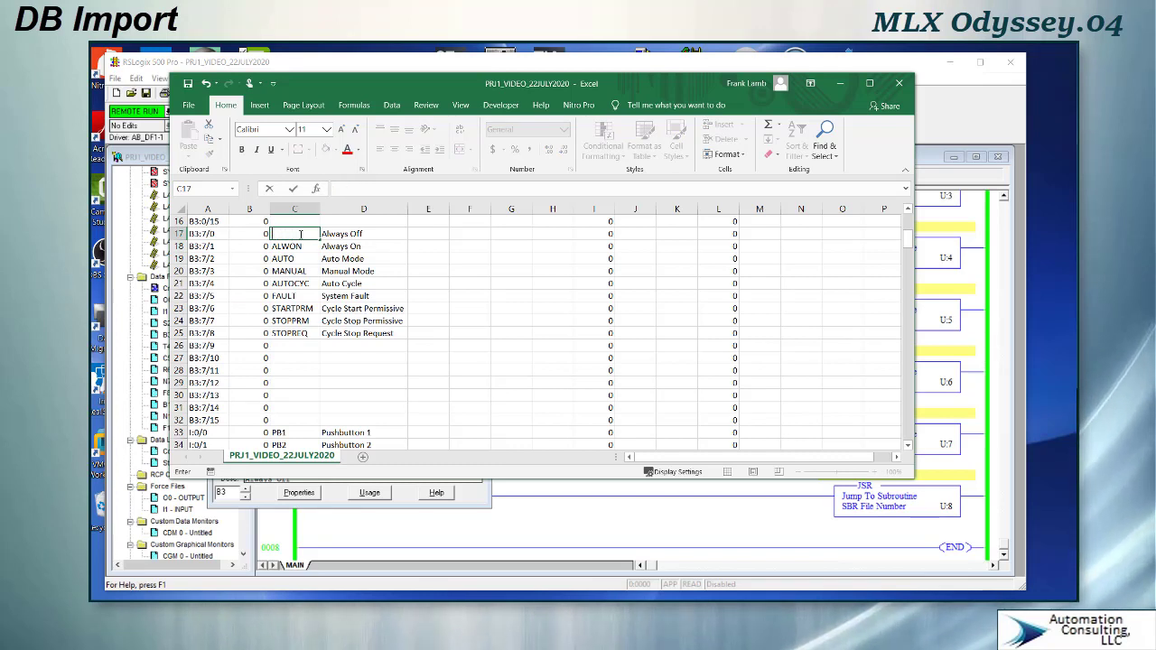
text(AUTOPB)
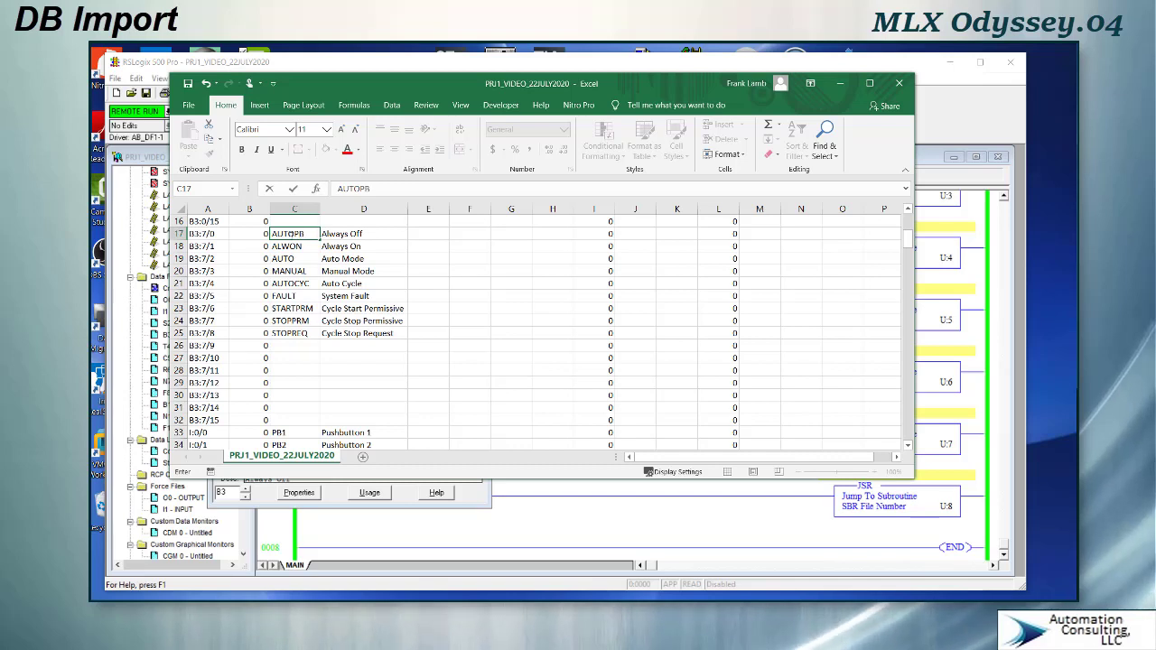
click(347, 232)
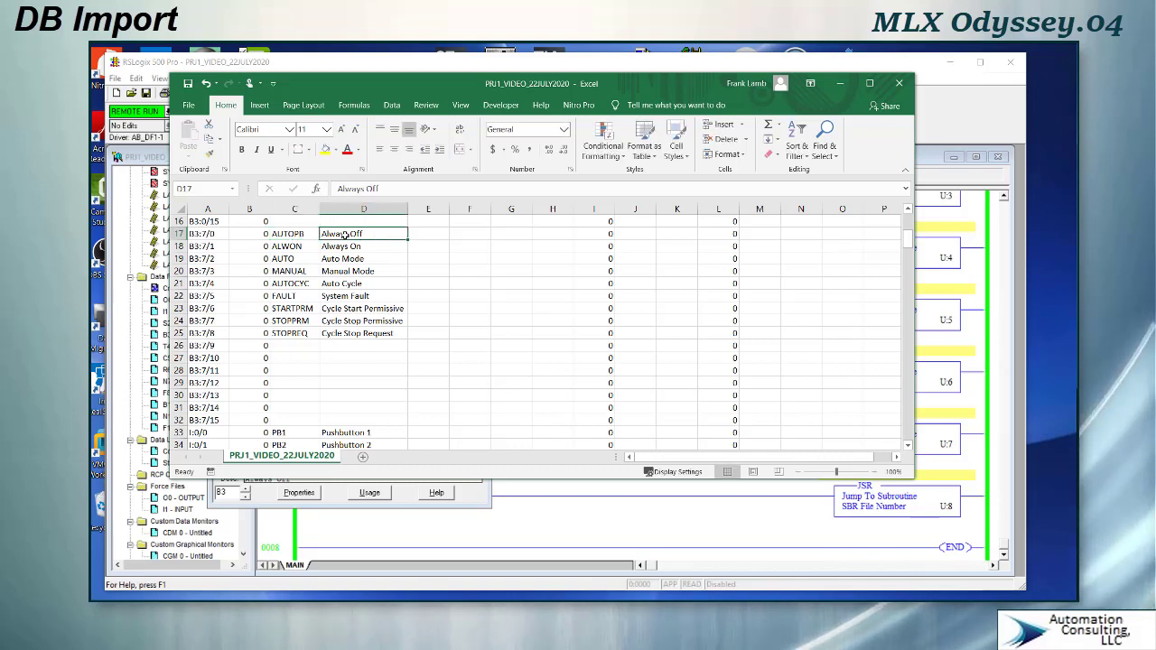
text(Auto Pushbutton HMI)
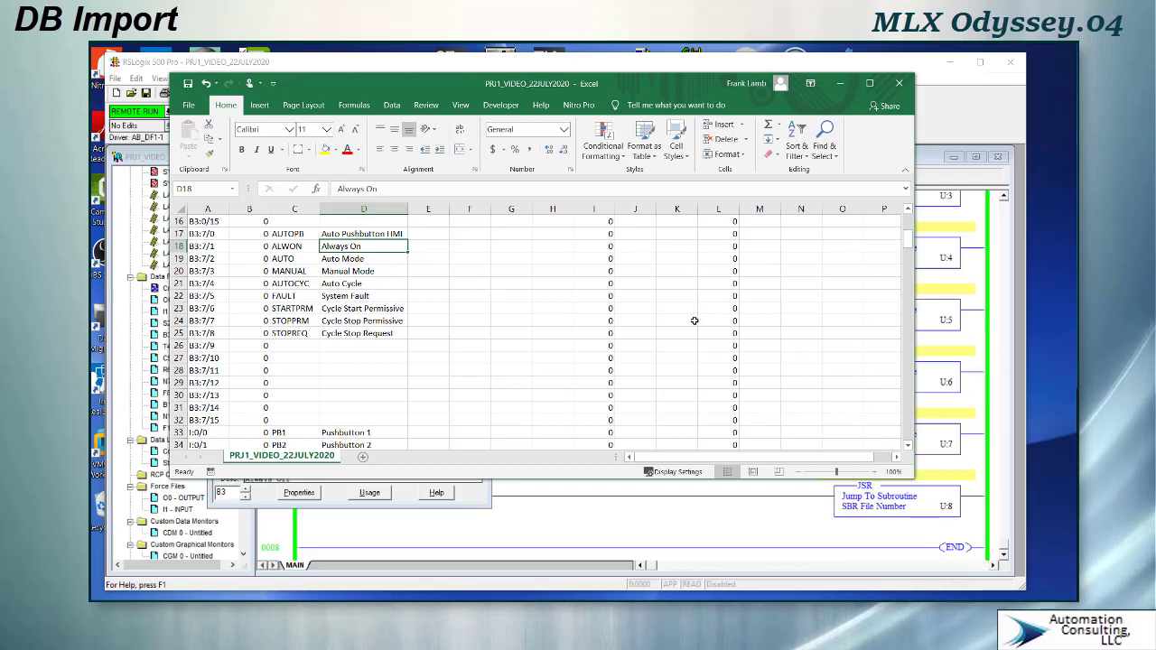
scroll(590, 301, up, 5)
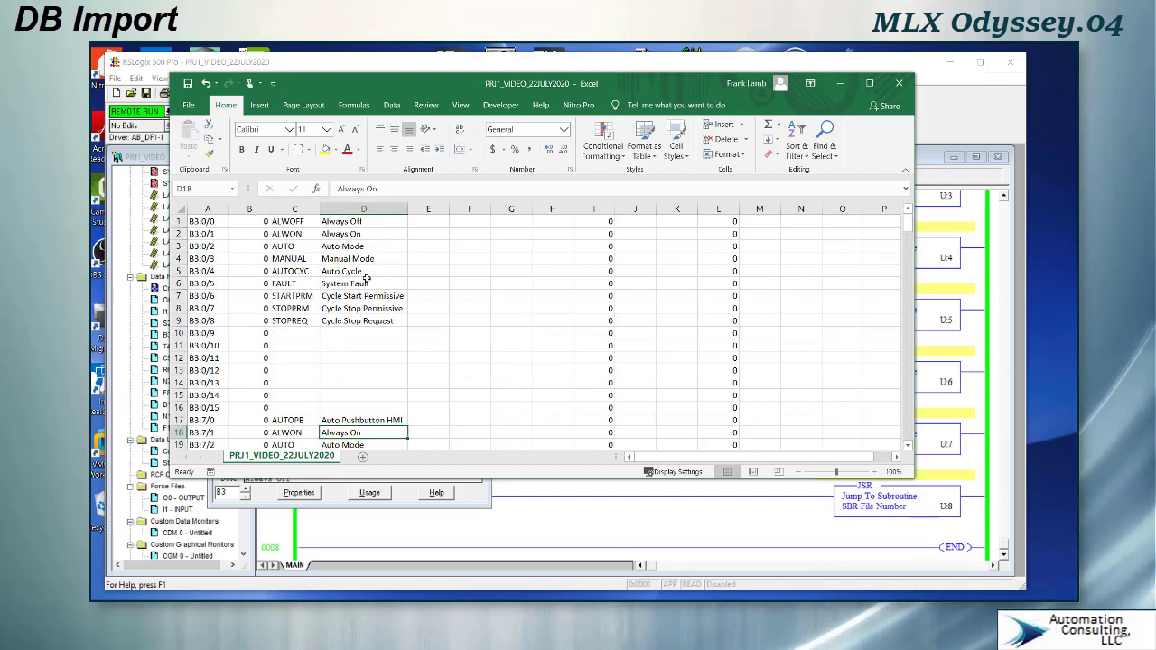
- Copy the four pushbutton symbol and description rows of B3:7/0 to B3:7/3 and paste them over rows B3:7/5 to B3:7/8
scroll(366, 279, down, 2)
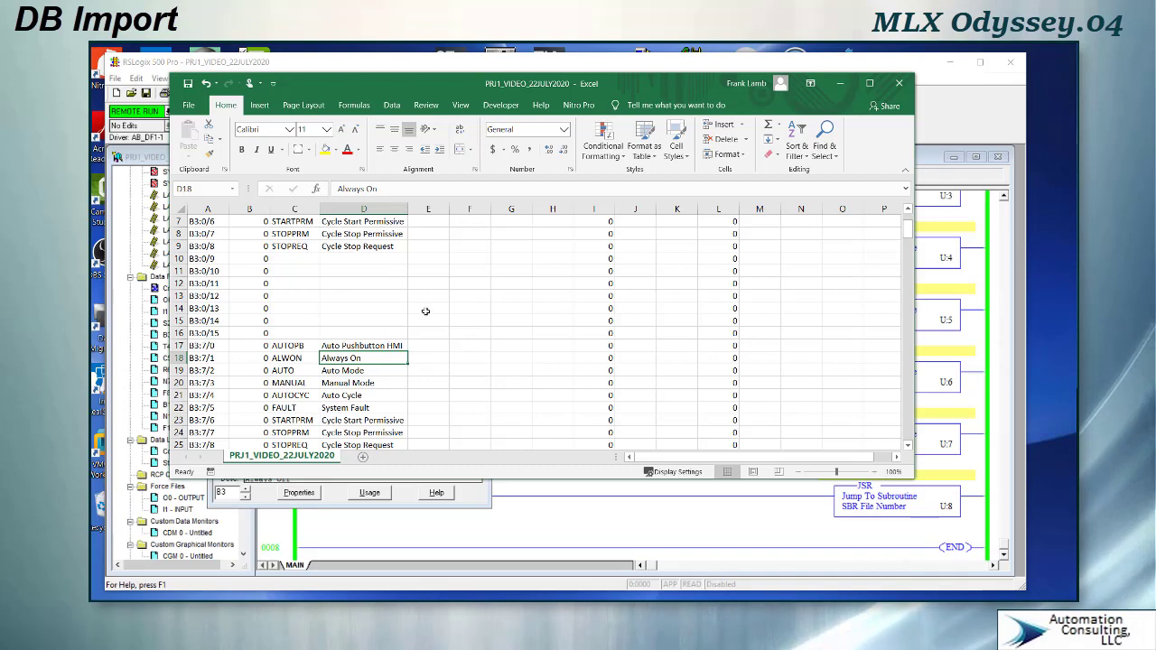
scroll(425, 311, down, 3)
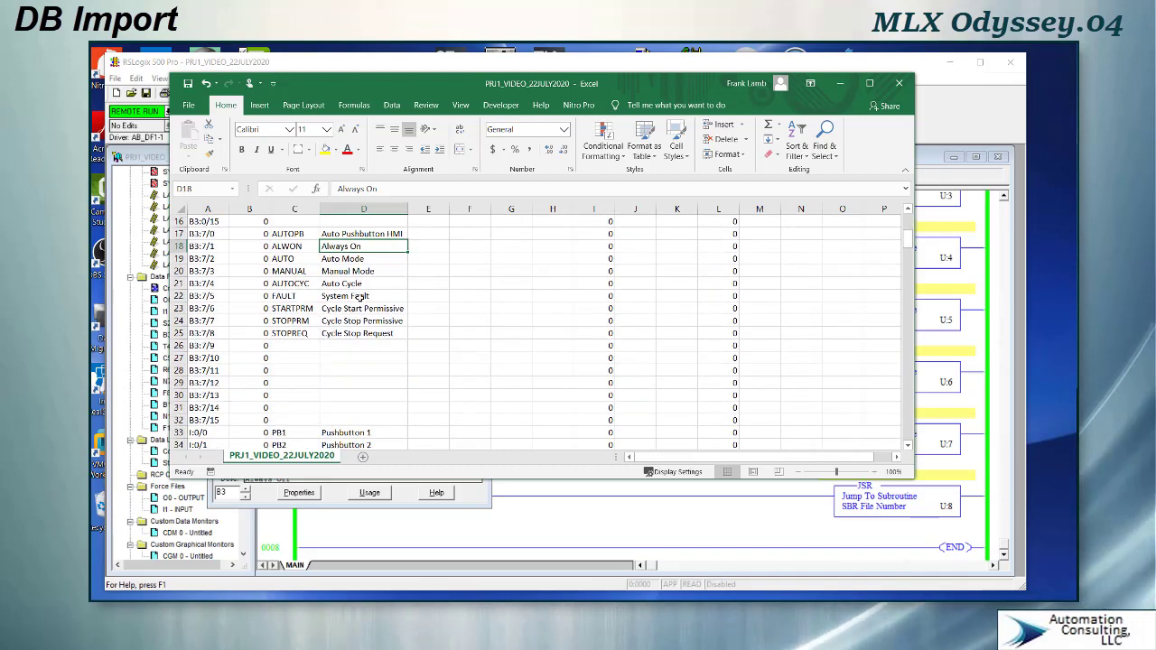
scroll(370, 292, up, 4)
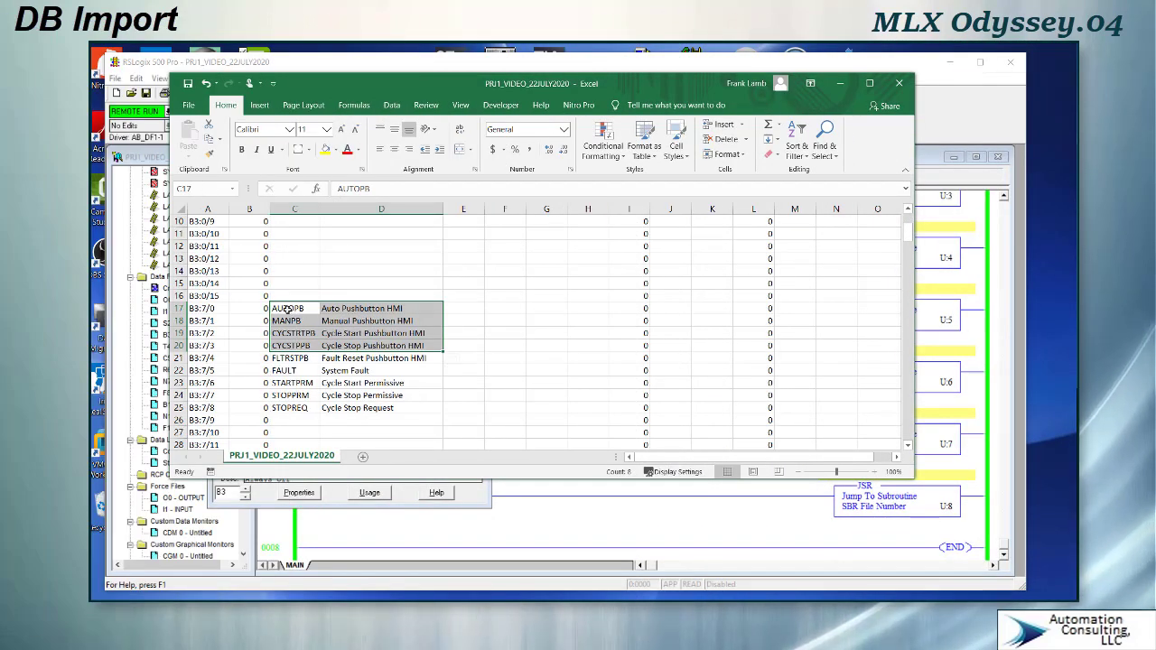
right_click(286, 308)
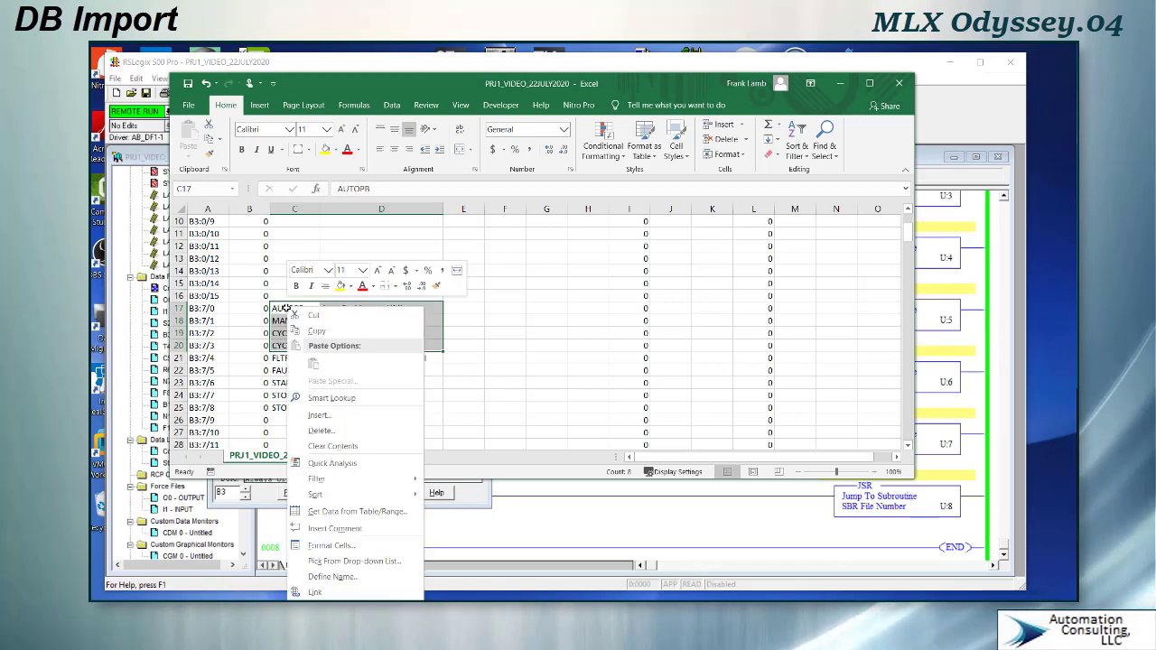
click(305, 331)
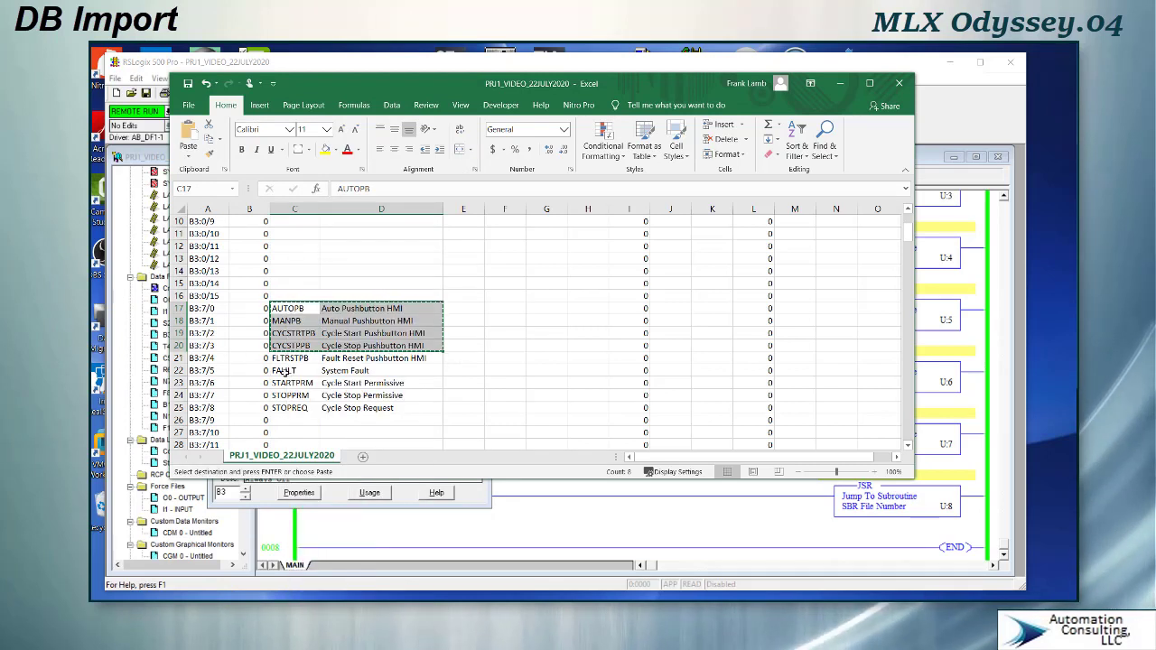
drag(283, 370, 354, 408)
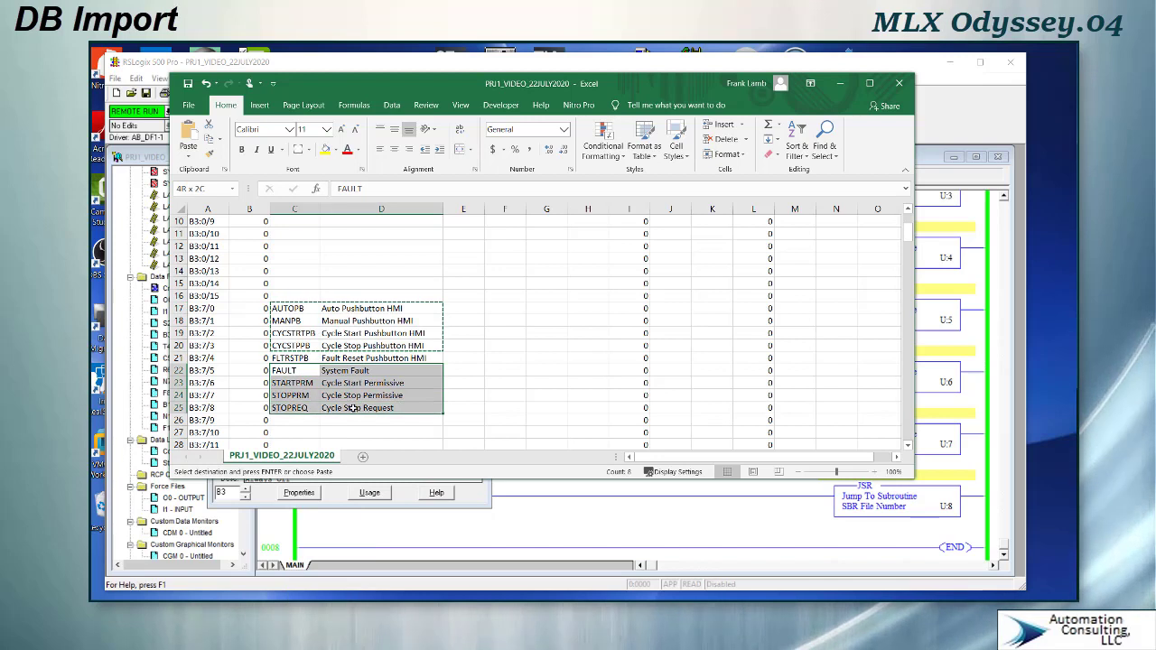
right_click(353, 408)
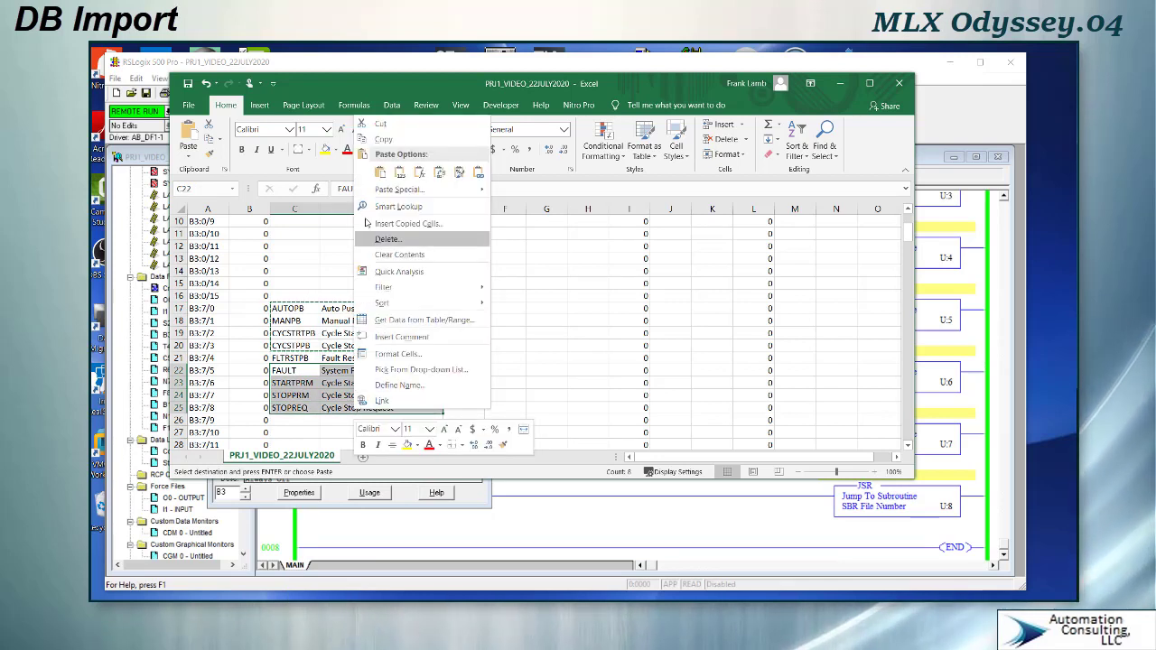
click(379, 173)
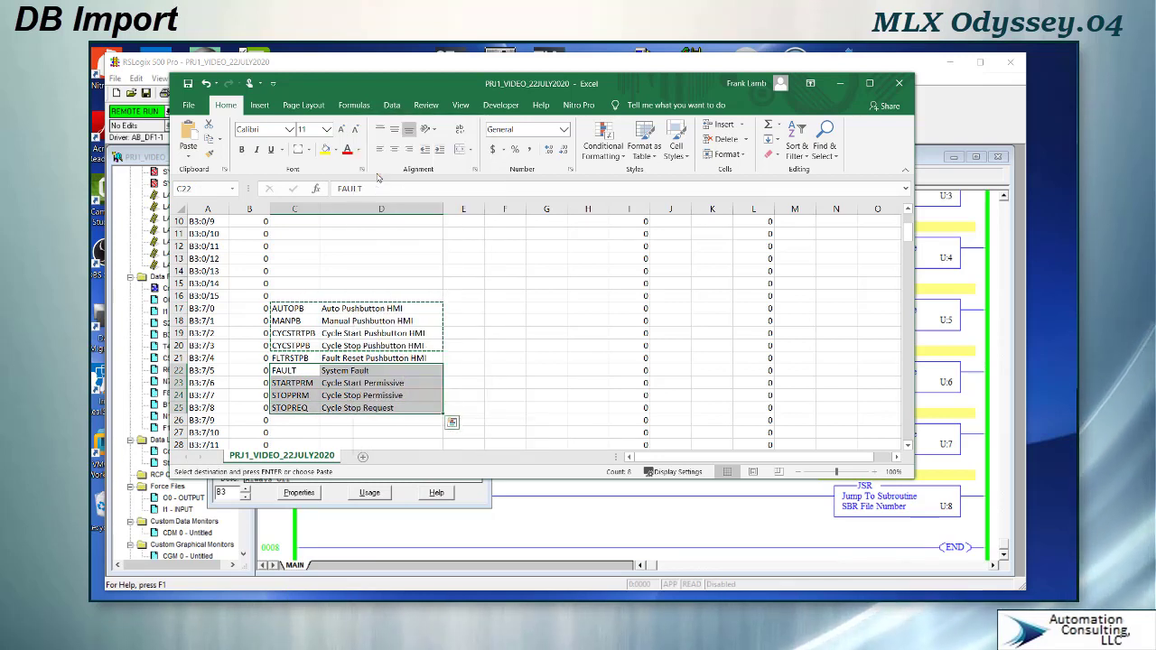
- Rename the pasted symbols to AUTOIND, MANIND, CYCSTRTIND and CYCSTPIND and change Pushbutton to Indicator in their descriptions
click(304, 371)
double_click(305, 371)
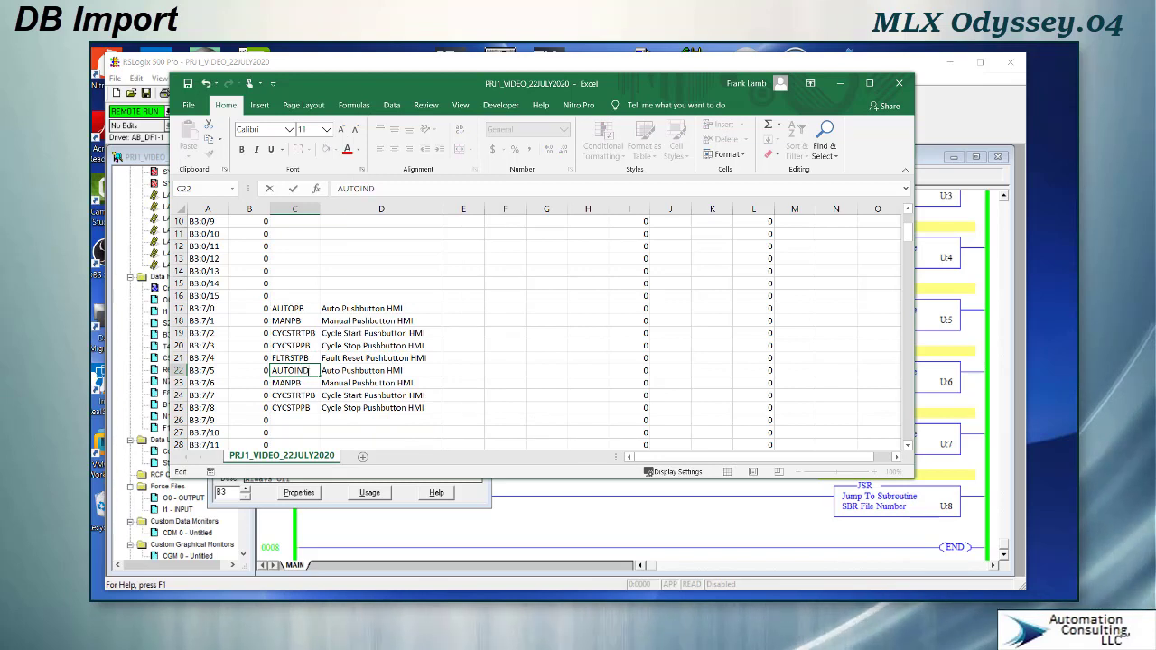
click(383, 372)
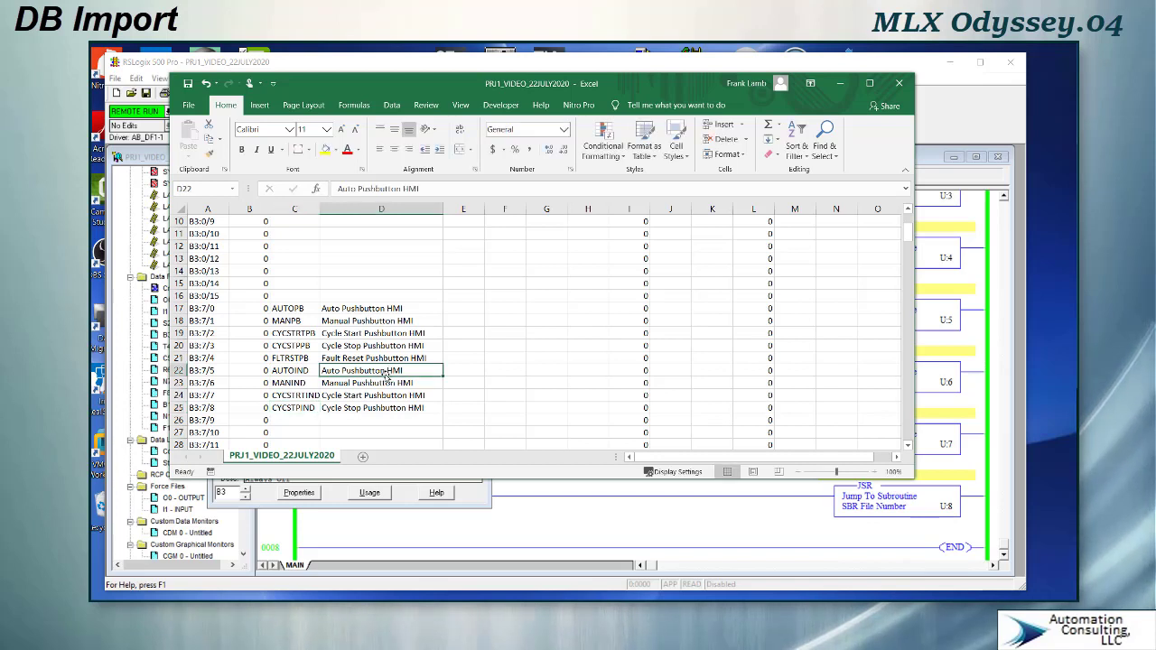
double_click(387, 371)
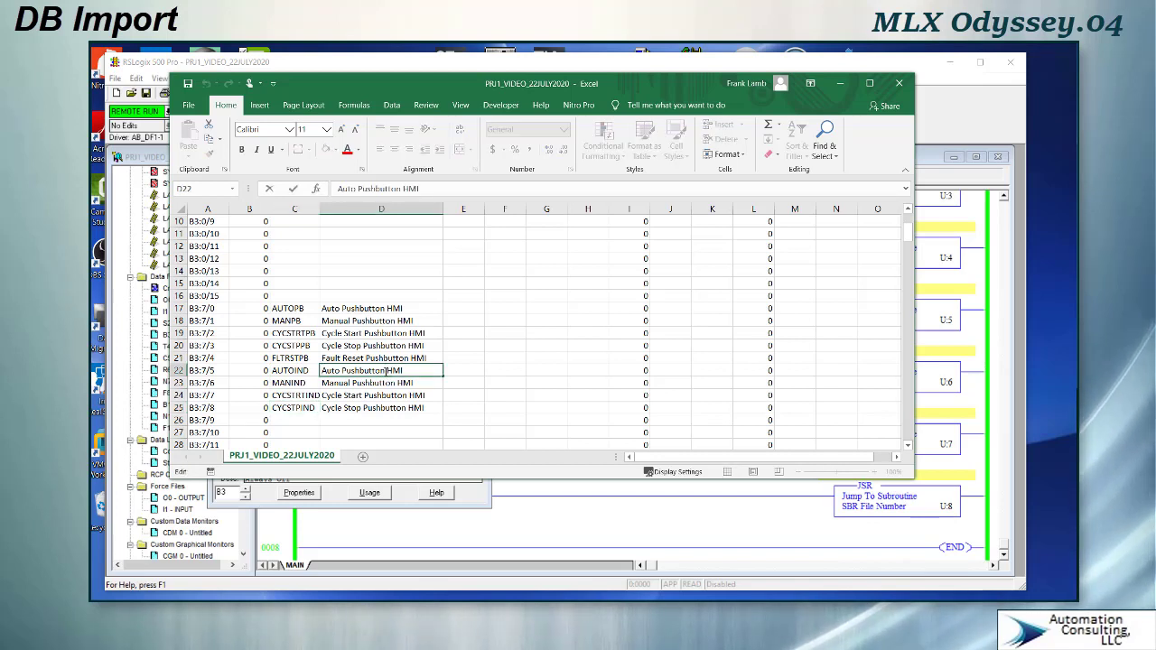
drag(386, 371, 344, 371)
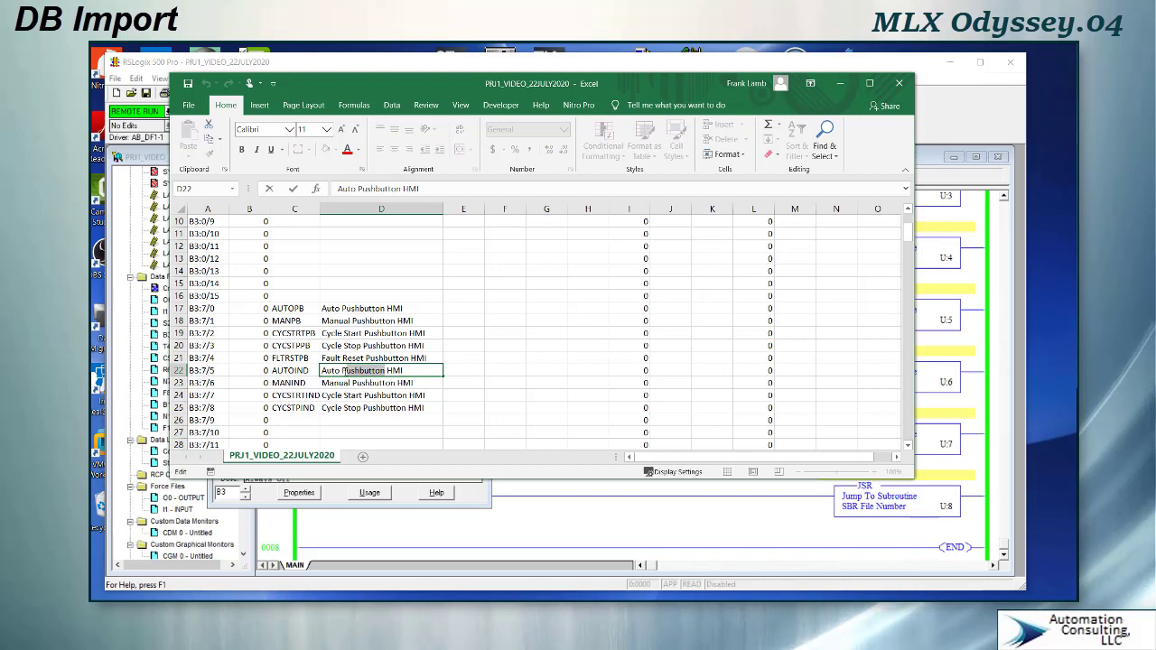
text(Indicator)
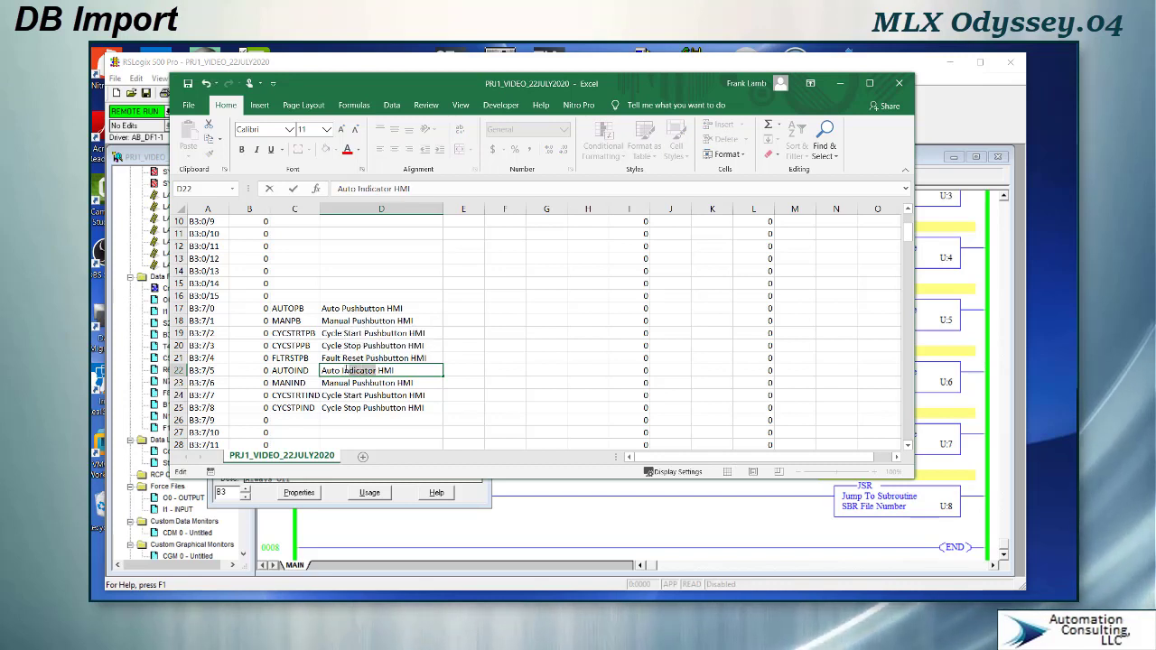
double_click(344, 371)
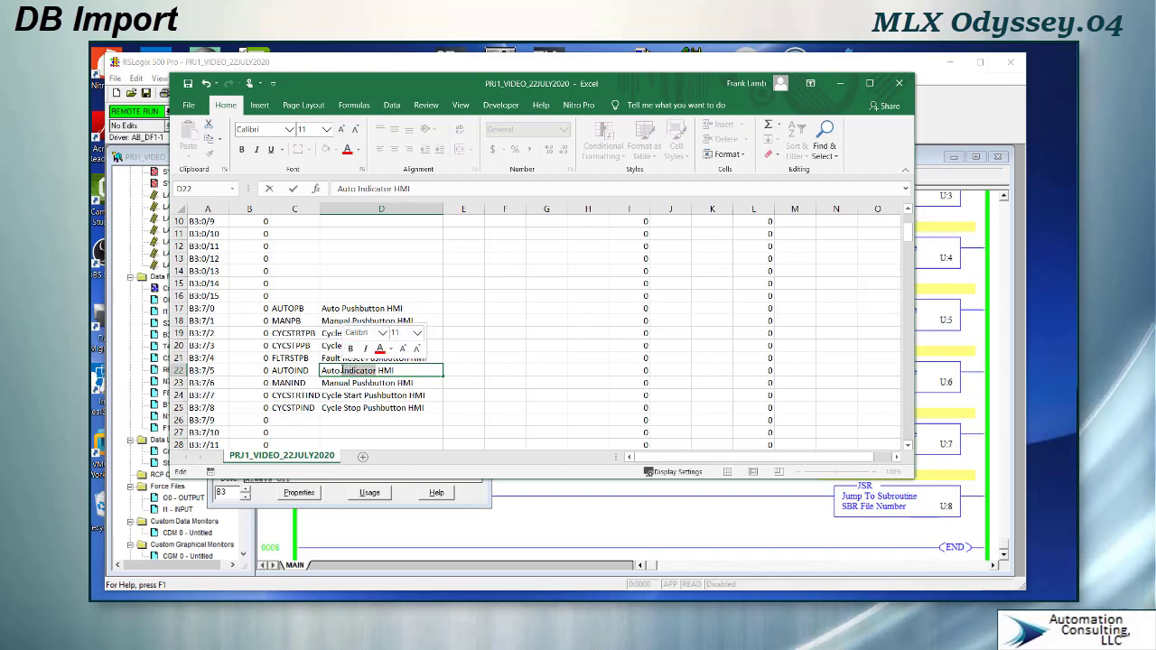
click(394, 382)
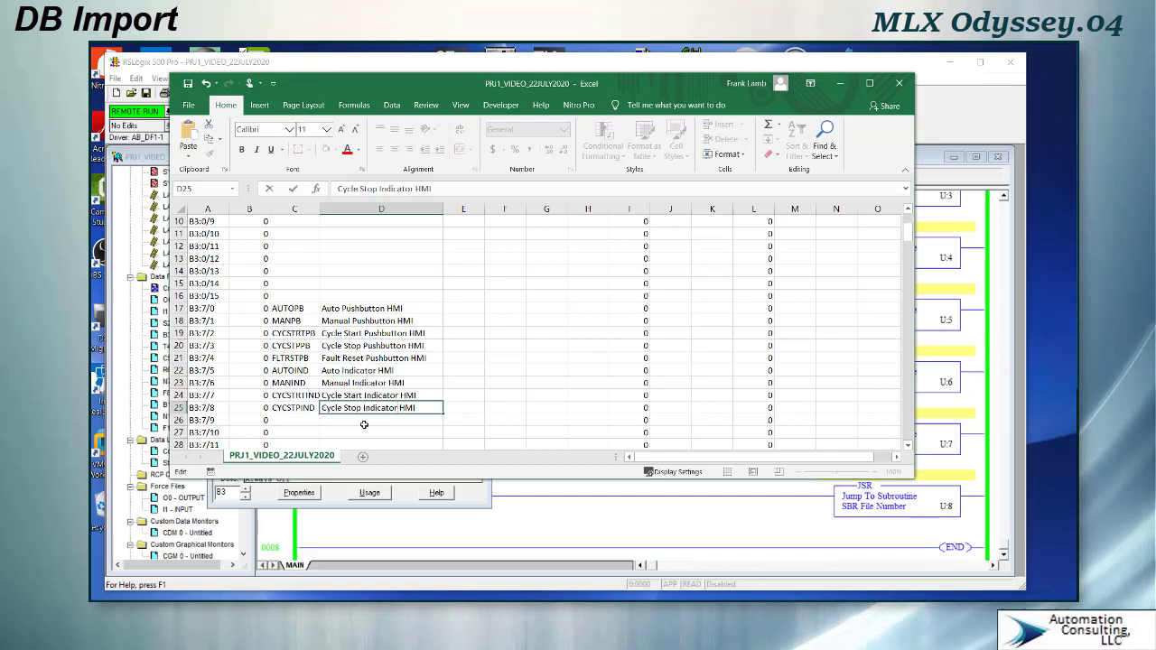
key(Return)
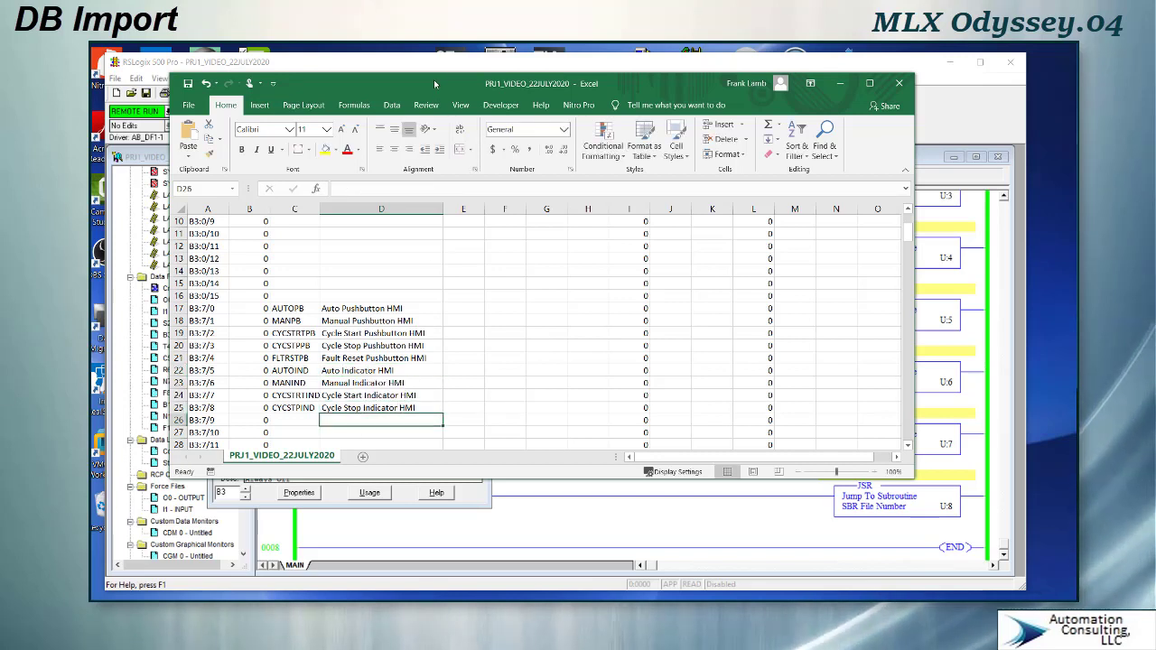
- Save the sheet as CSV file PRJ1_VIDEO_22JULY2020 and import it into the RSLogix project database
drag(433, 79, 573, 53)
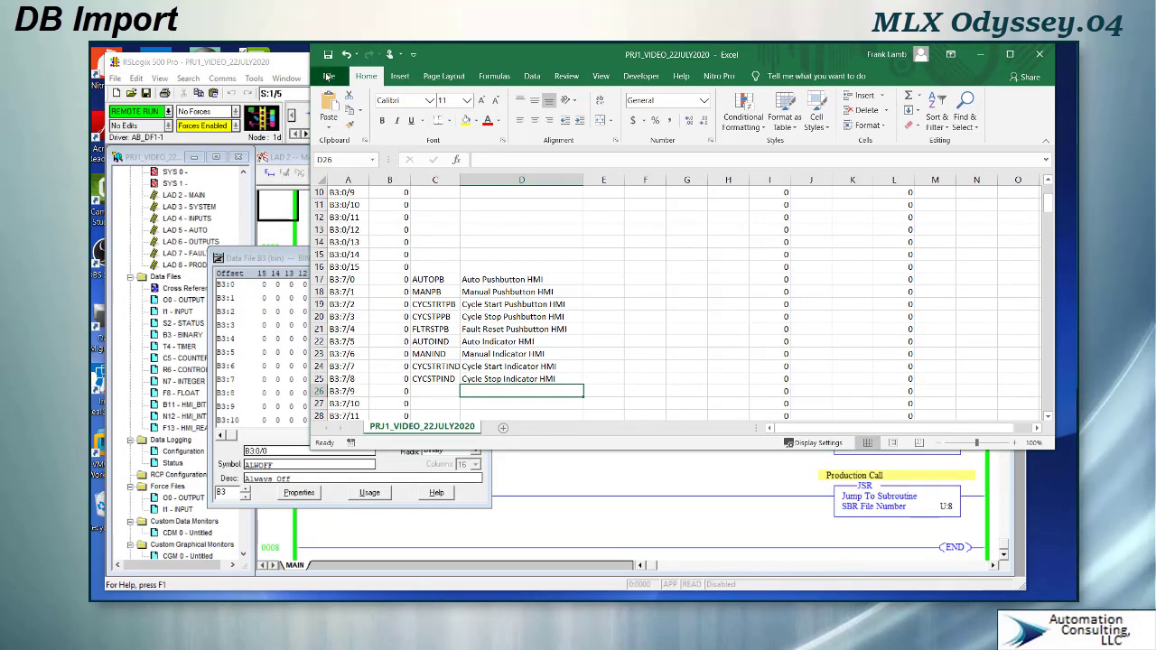
click(329, 77)
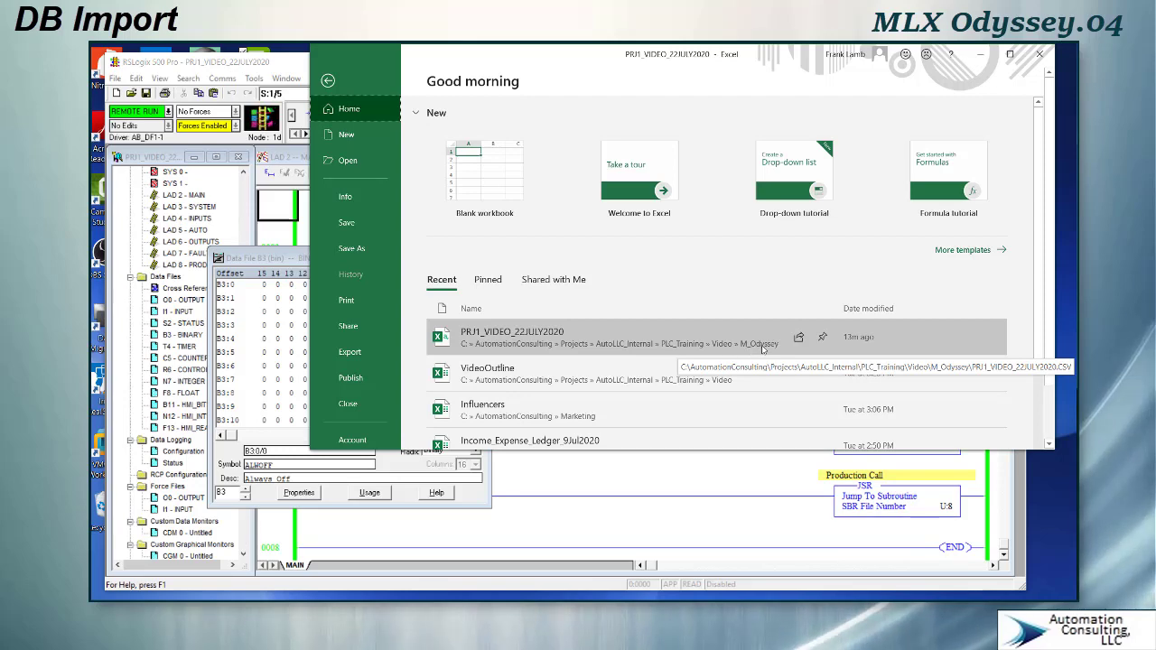
click(264, 65)
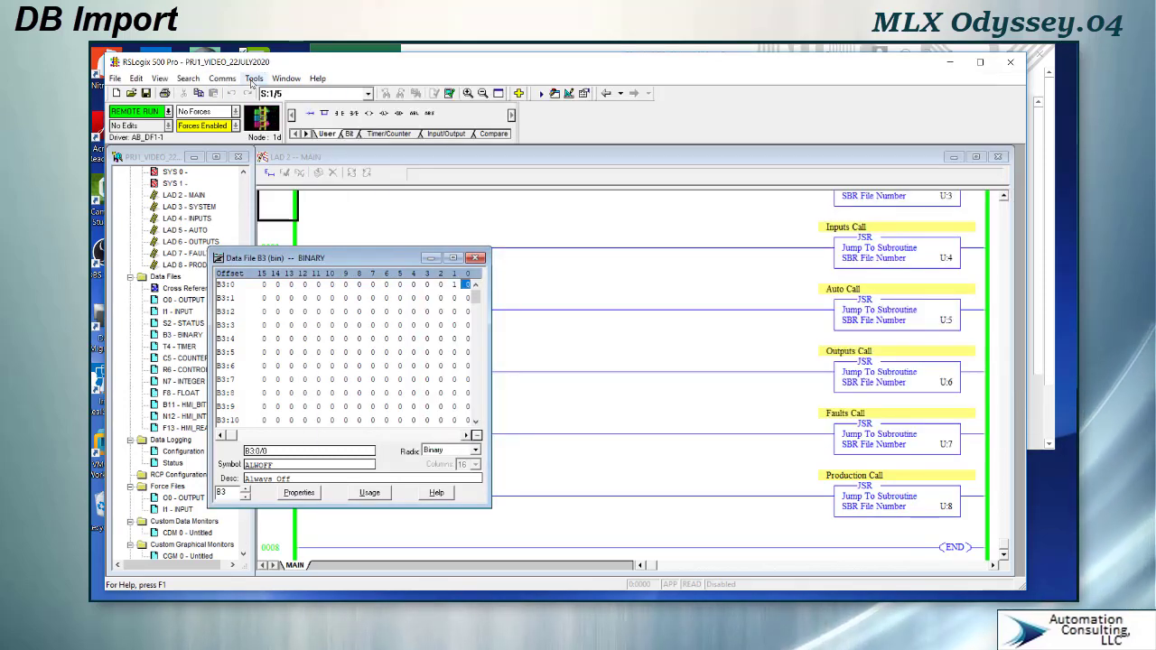
click(254, 79)
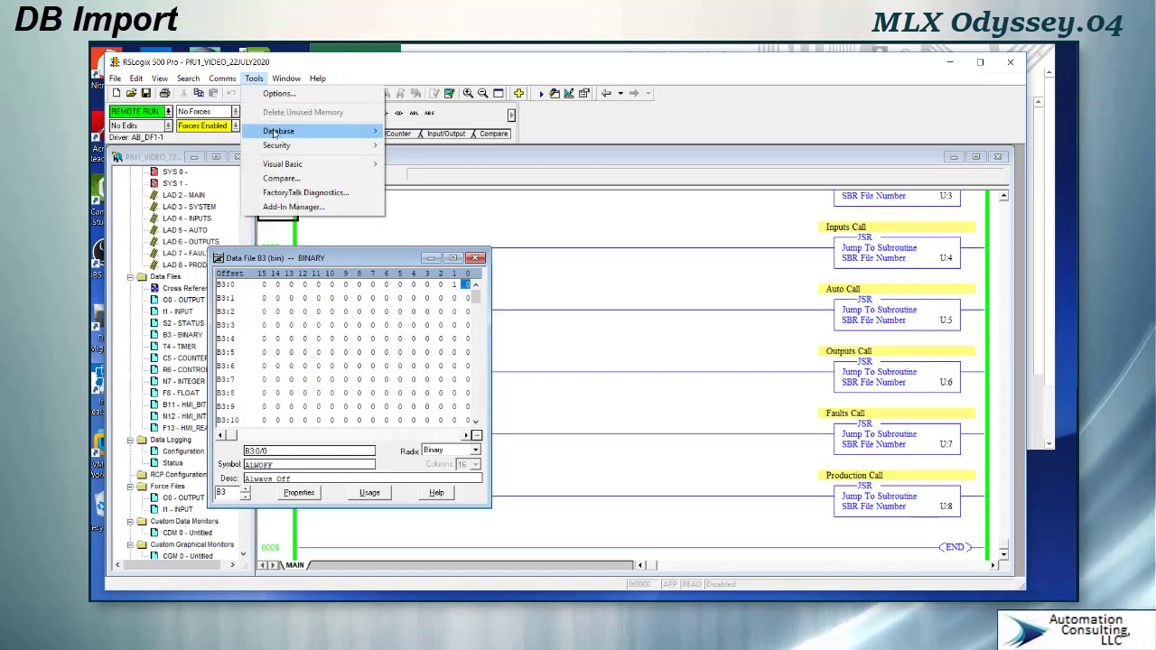
mouse_move(275, 134)
click(421, 146)
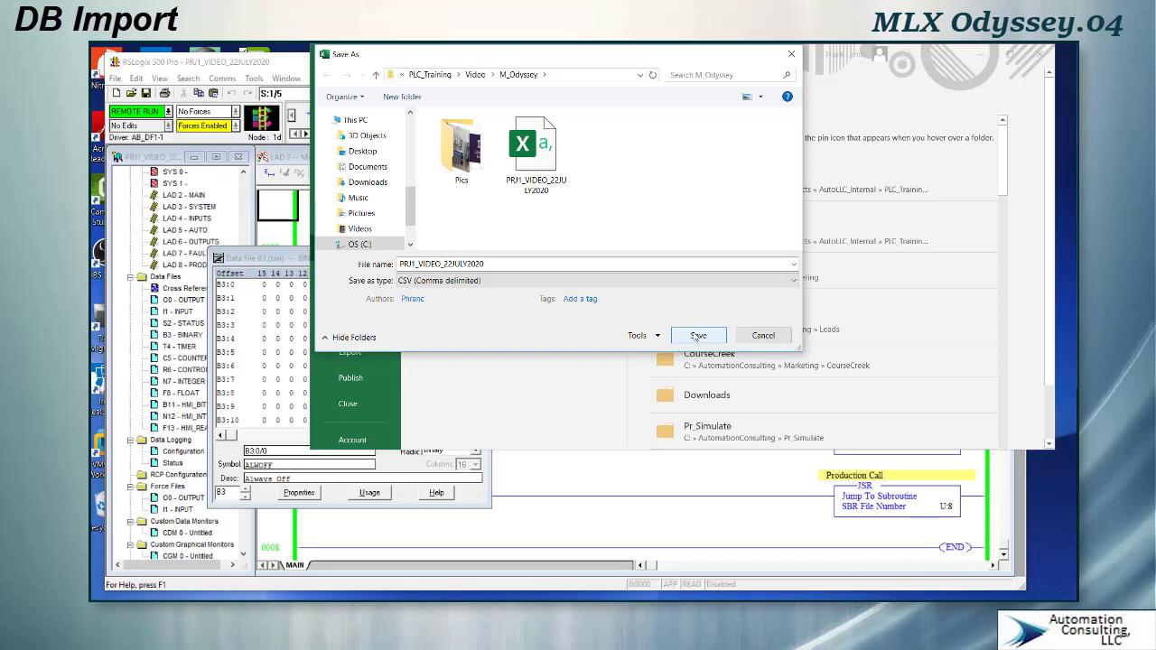
click(698, 335)
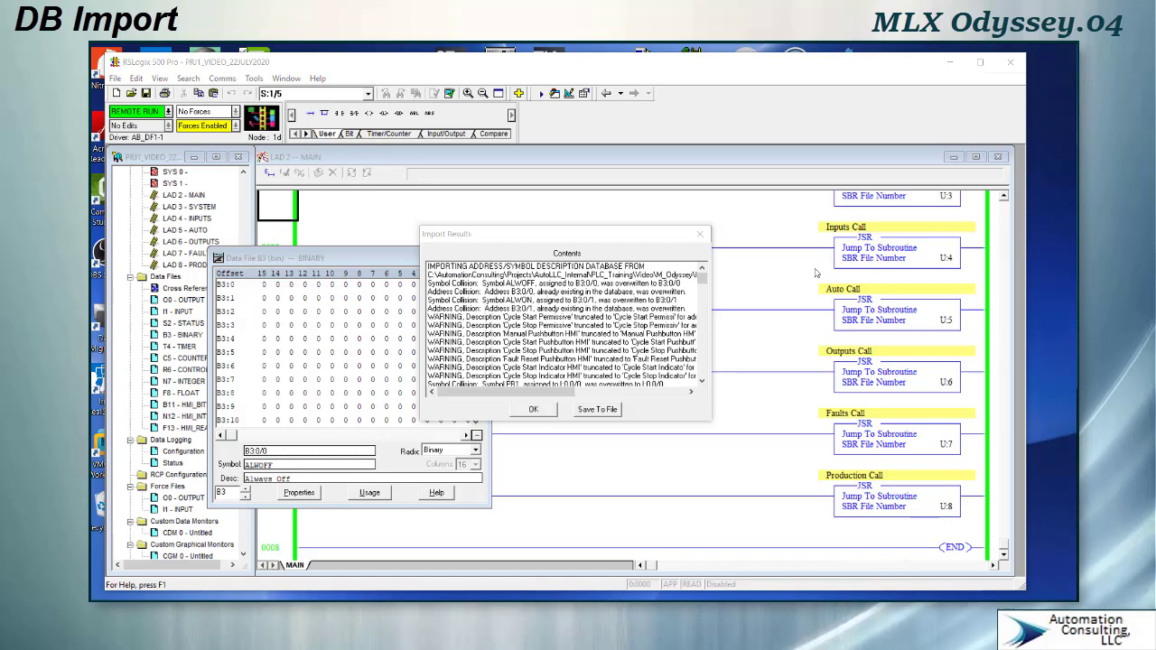
- Close the import results and complete the B3:0/7 description as Cycle Stop Permissive
drag(703, 277, 679, 284)
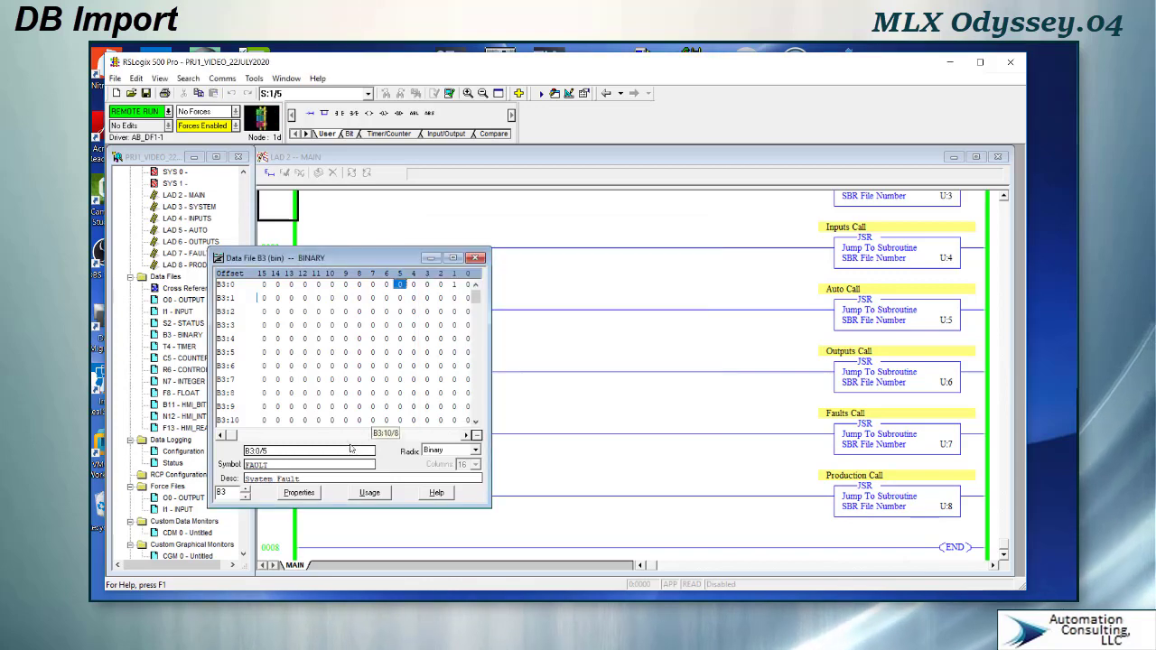
click(372, 285)
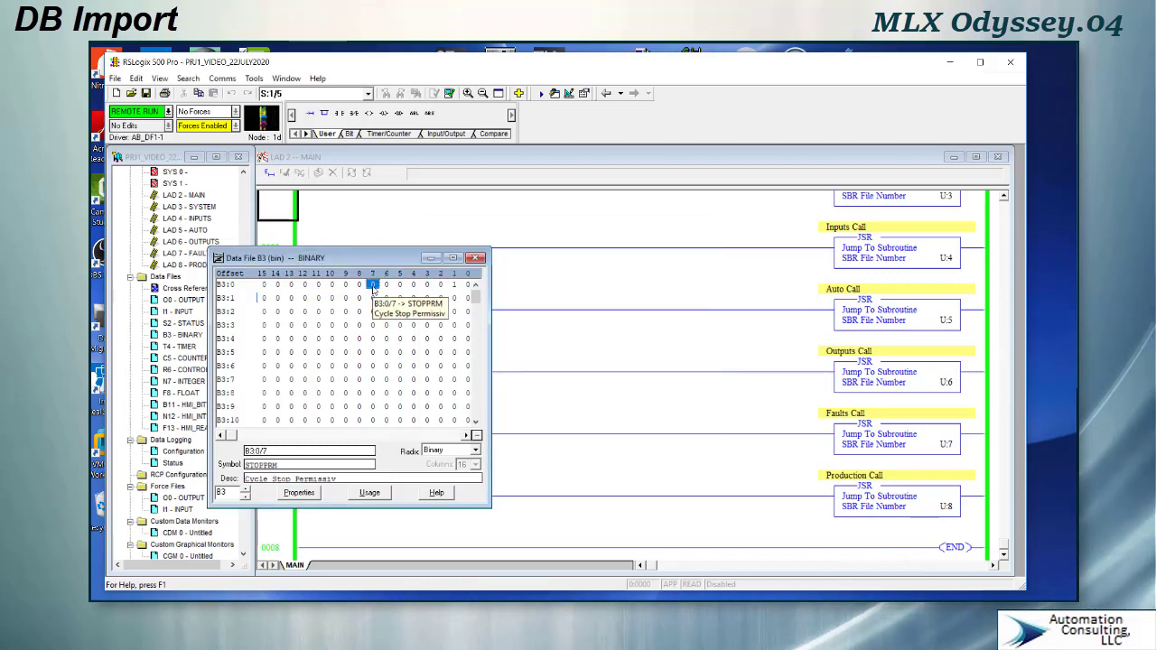
double_click(336, 486)
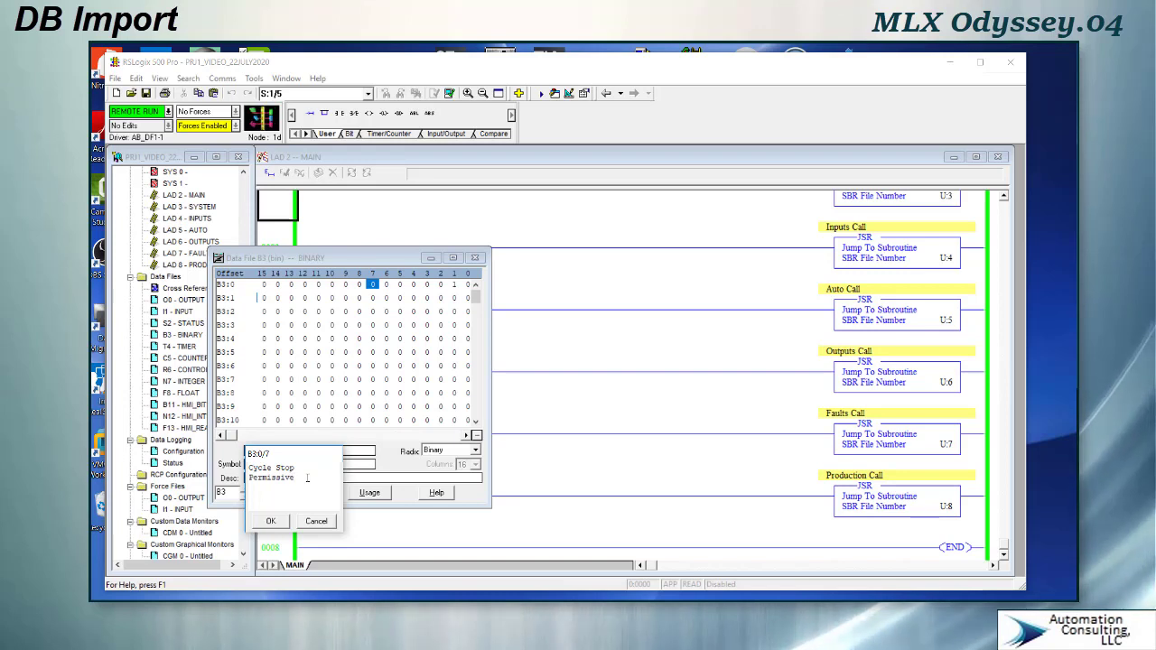
text(e)
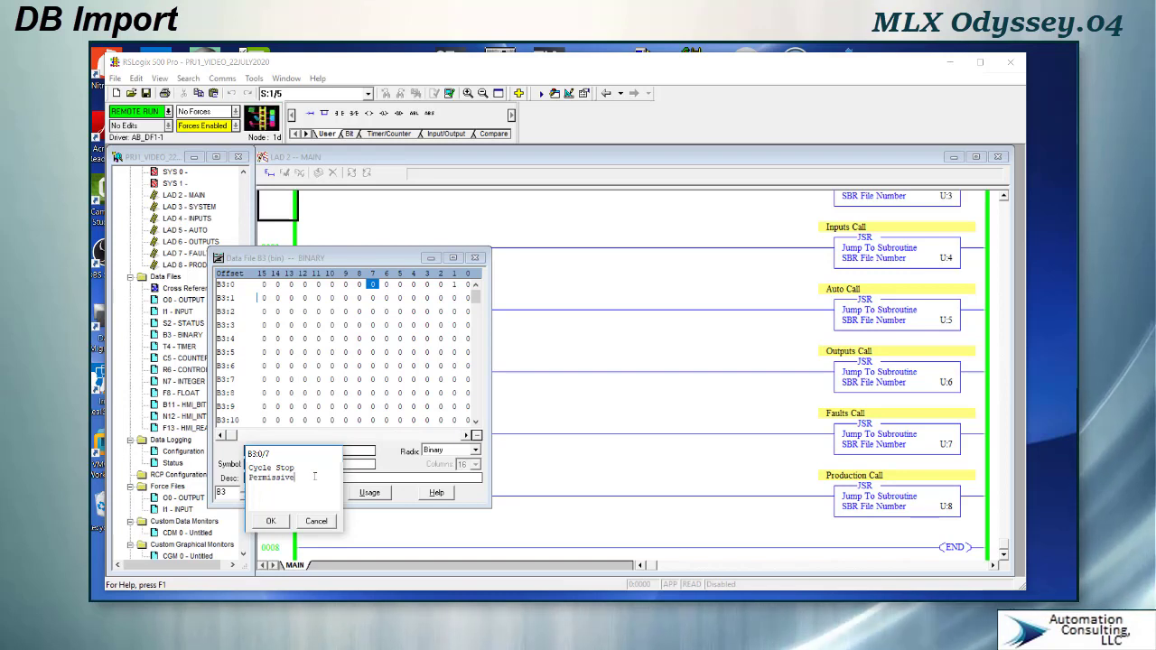
click(271, 522)
- Complete the B3:0/6 description as Cycle Start Permissive
click(386, 285)
click(308, 477)
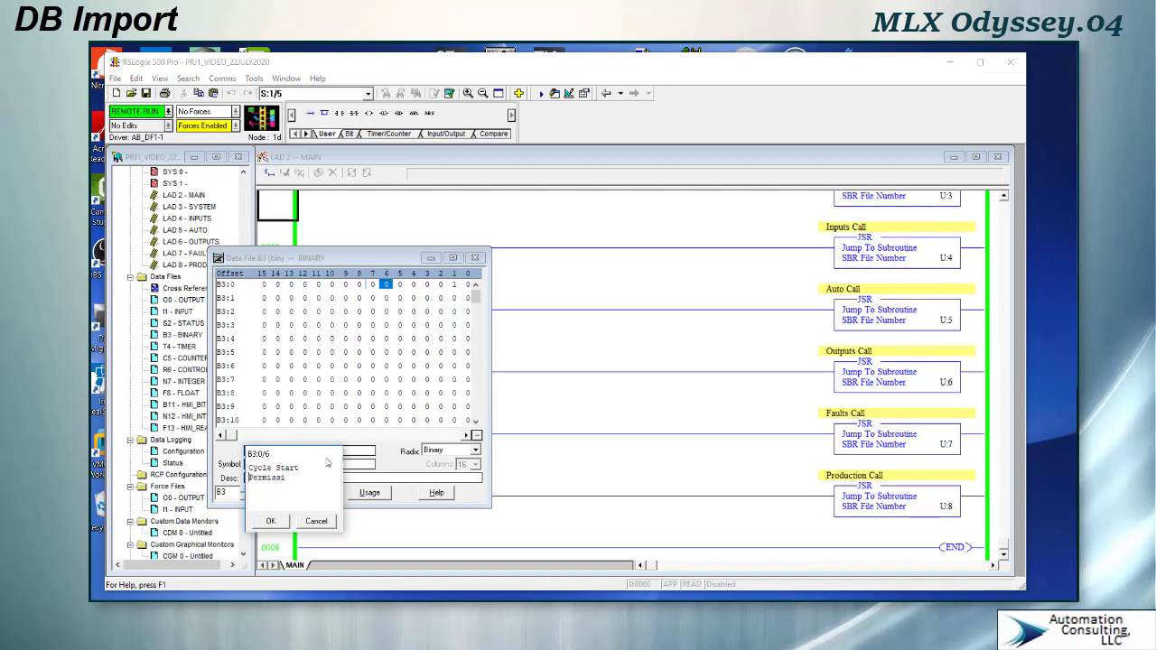
text(v)
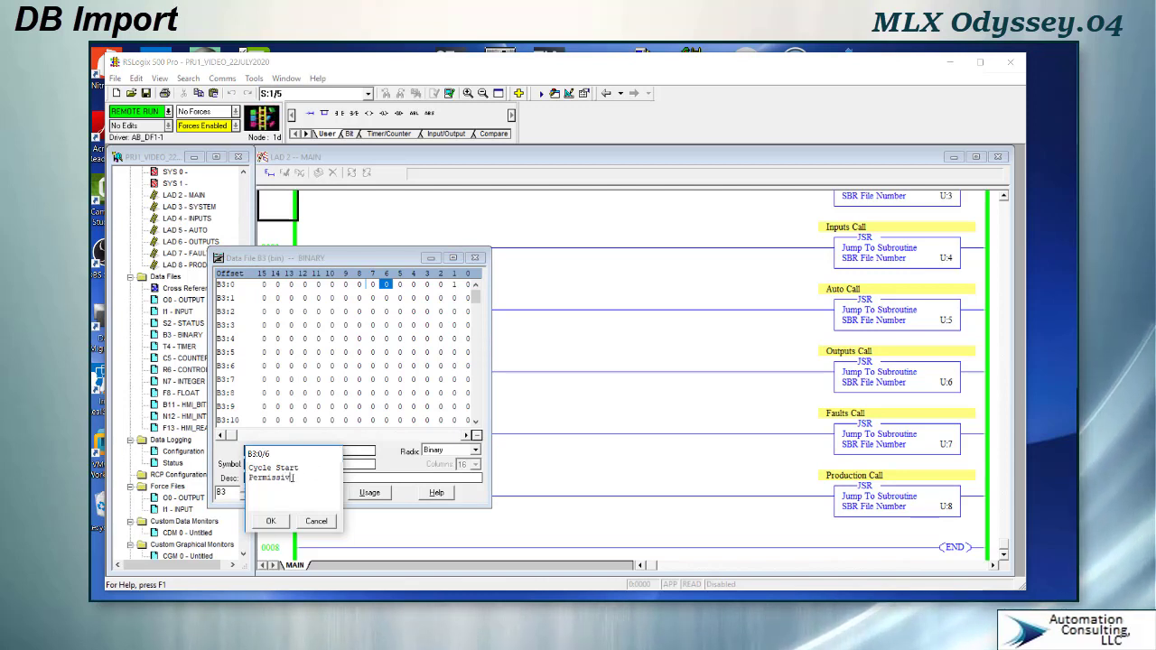
text(e)
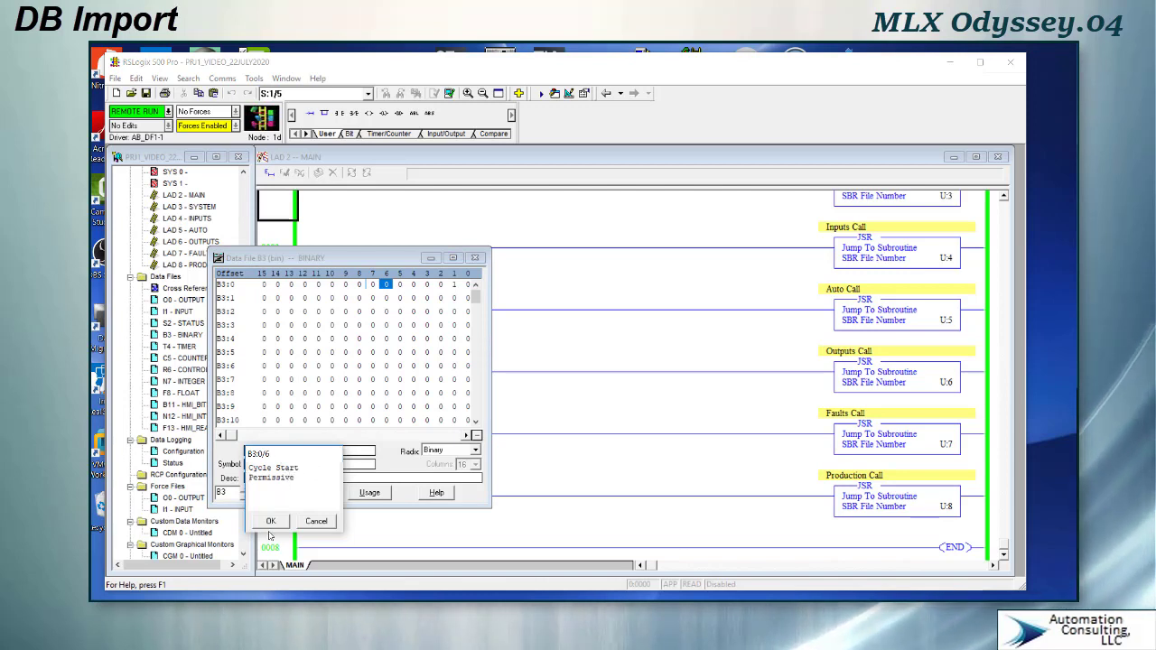
click(272, 523)
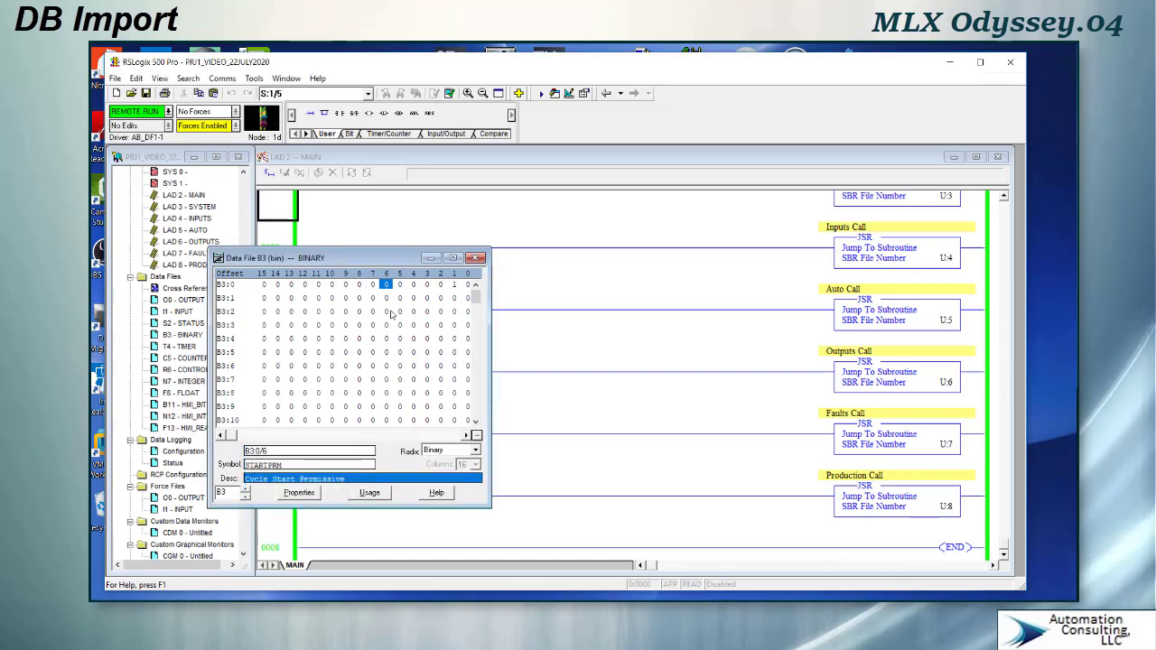
- Check the imported B3:0 and B3:7 bit symbols and complete the B3:7/4 description as Fault Reset Pushbutton
click(399, 285)
click(412, 284)
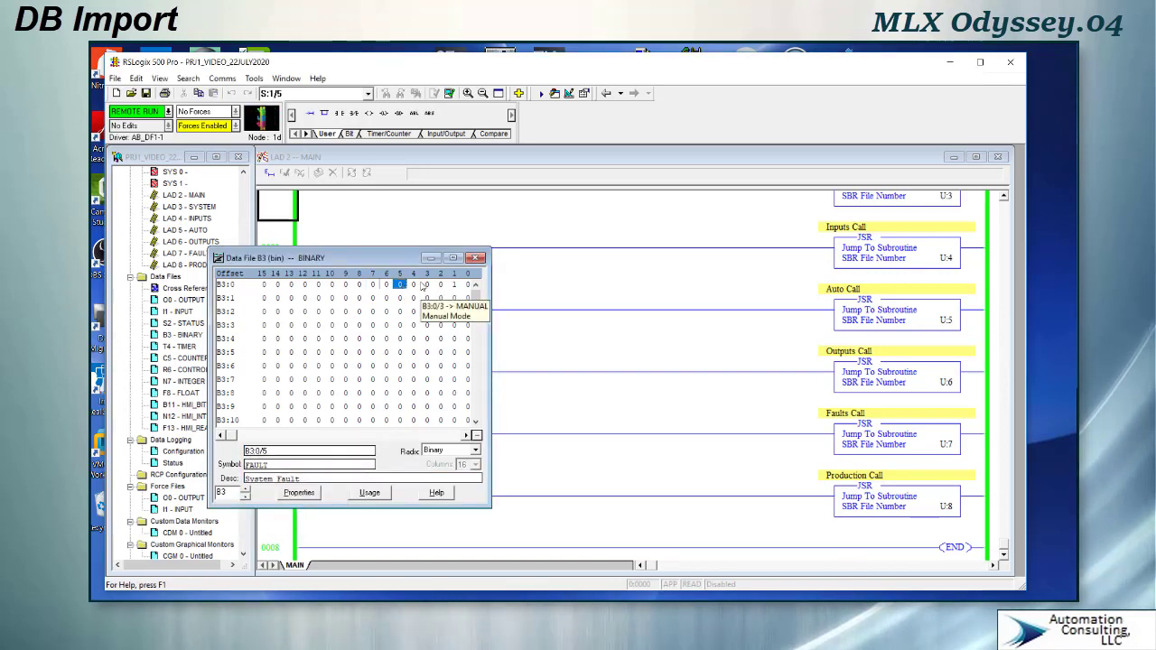
click(429, 286)
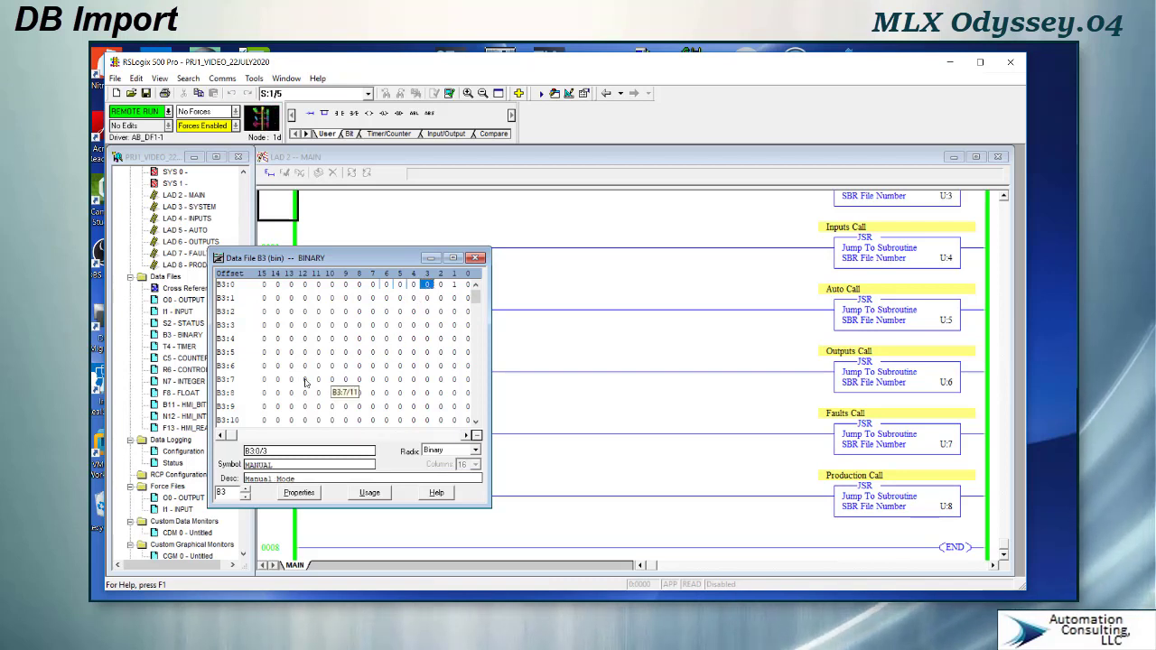
click(465, 379)
click(453, 379)
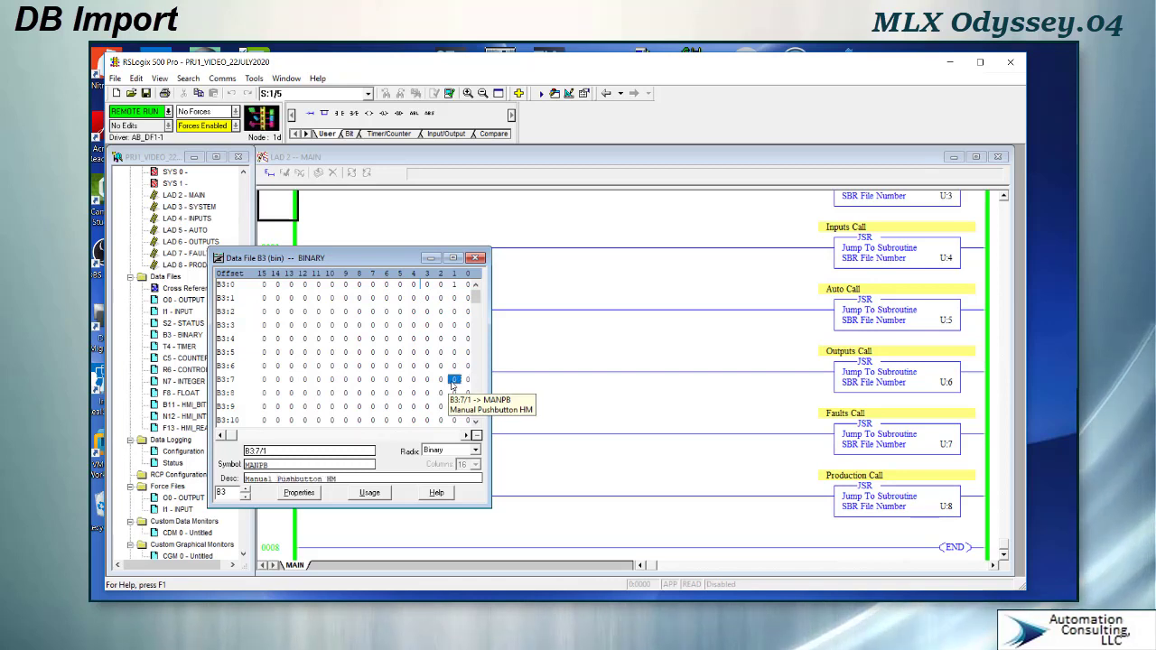
click(412, 379)
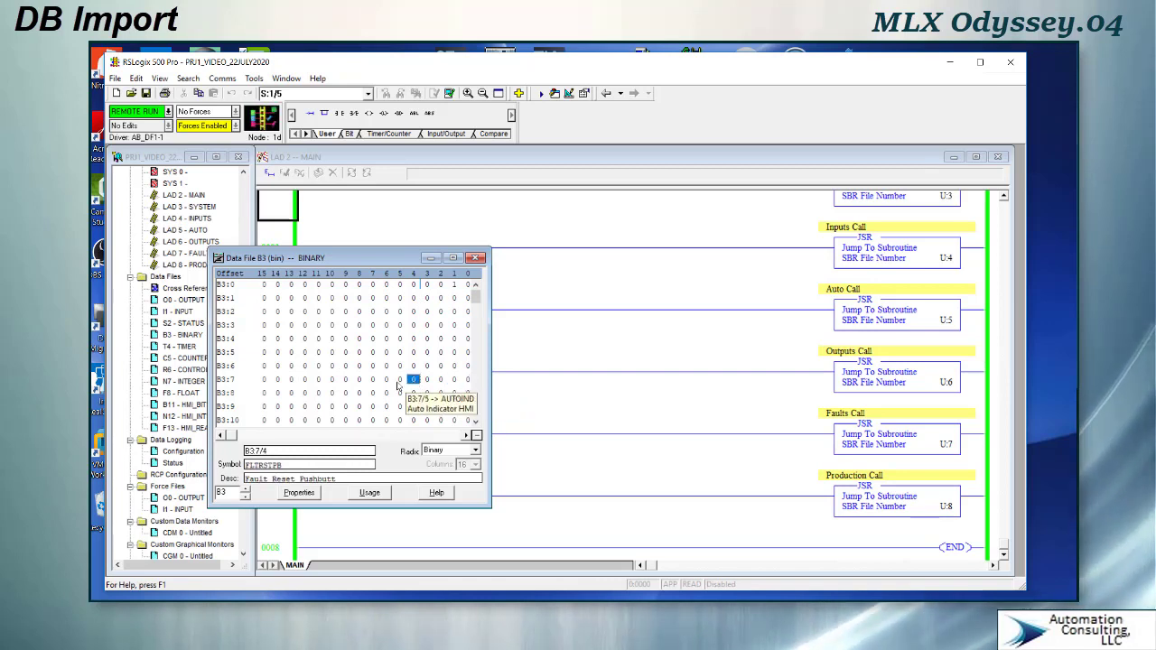
click(335, 479)
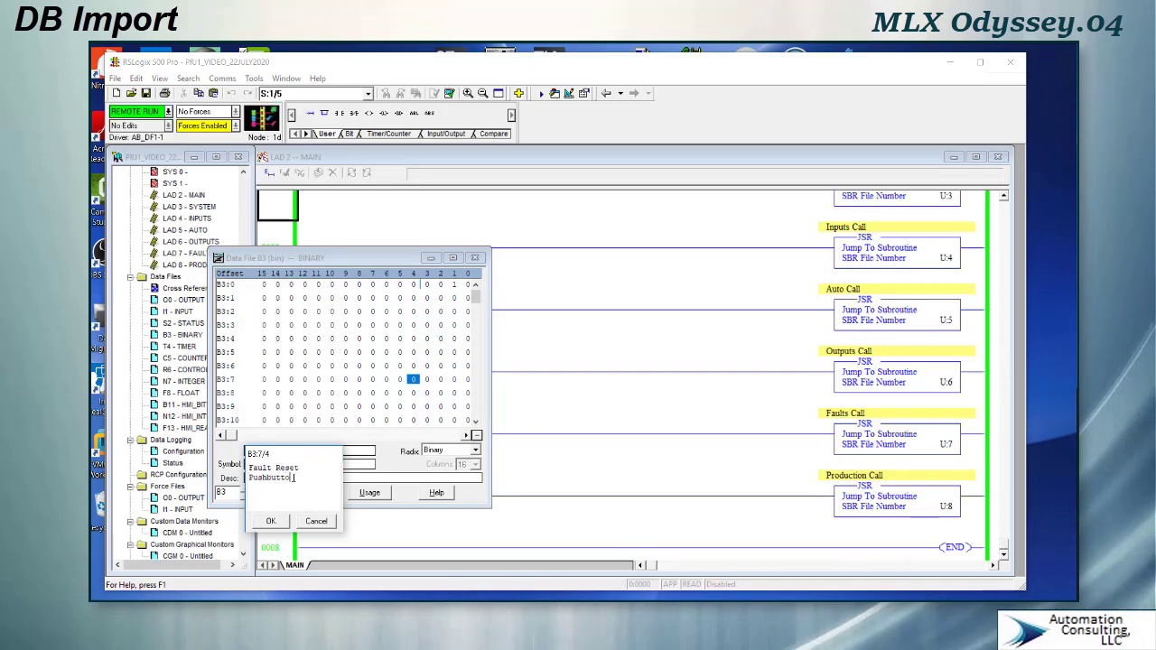
click(273, 522)
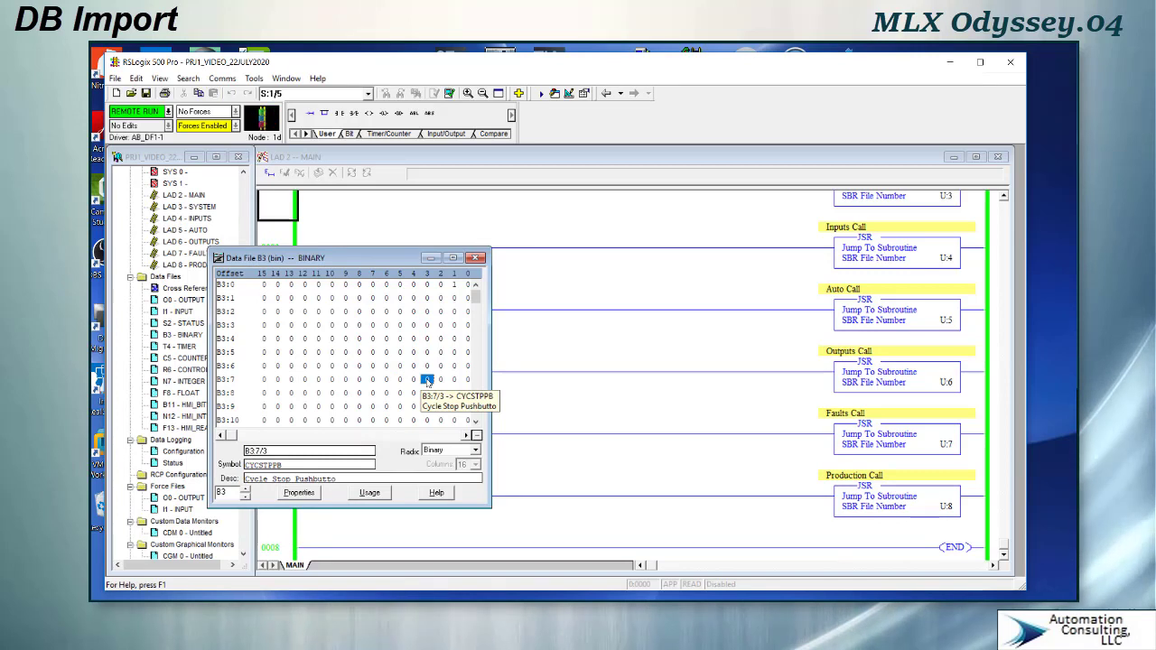
- Complete the B3:7/3 description as Cycle Stop Pushbutton
click(427, 380)
click(343, 484)
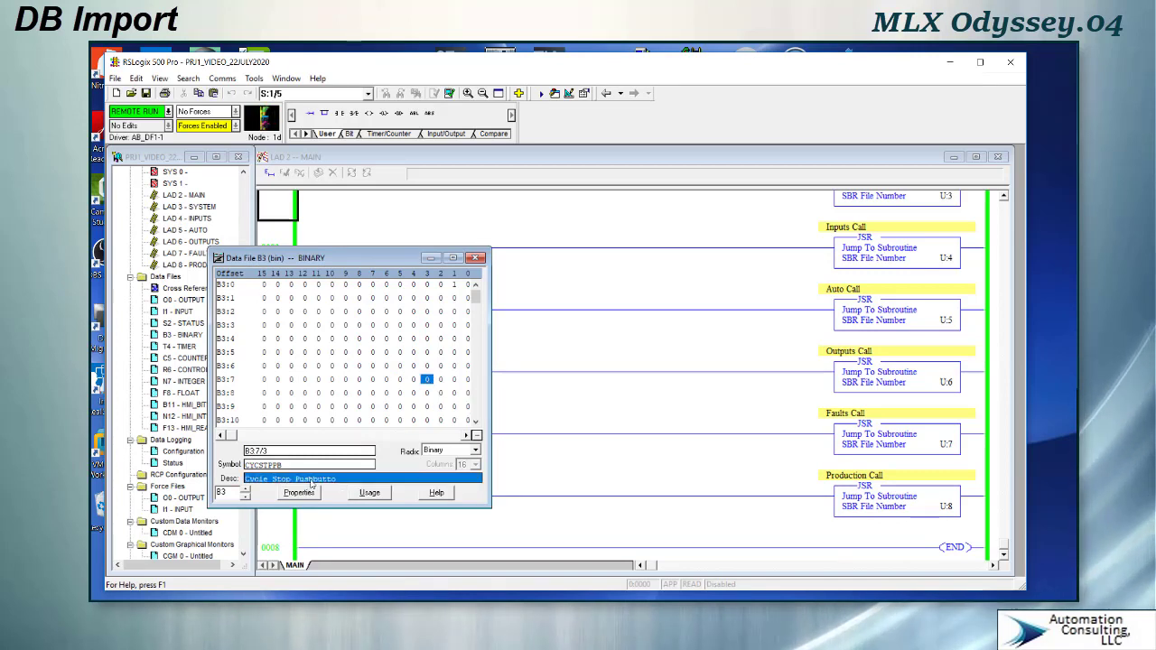
click(310, 485)
click(299, 468)
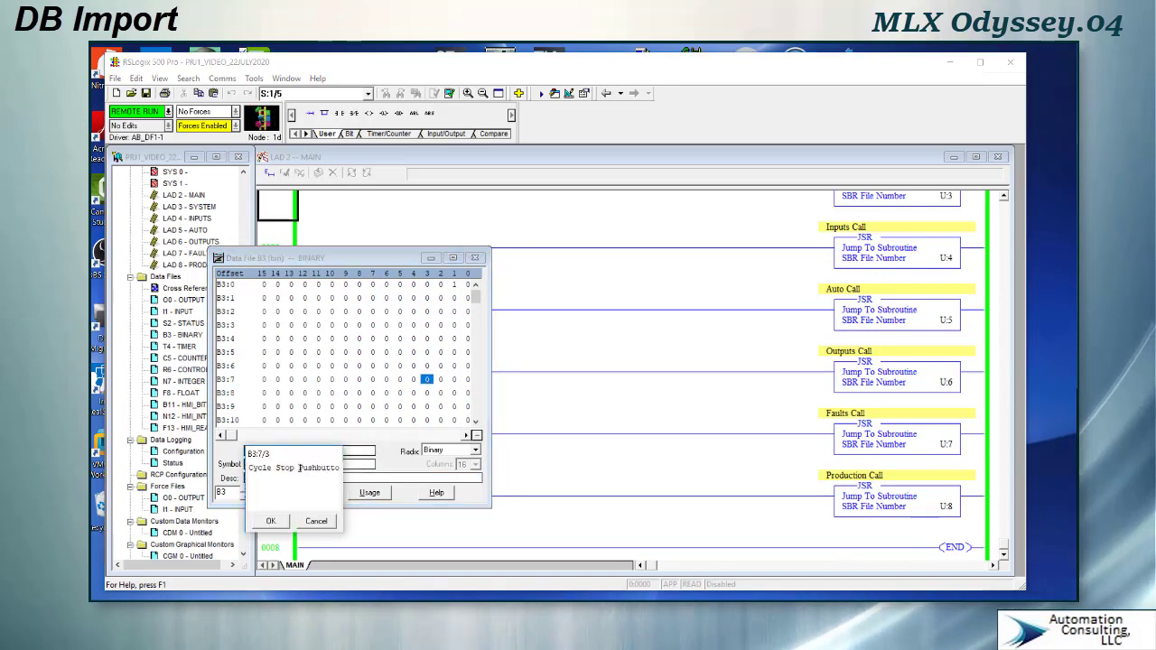
key(Return)
click(294, 477)
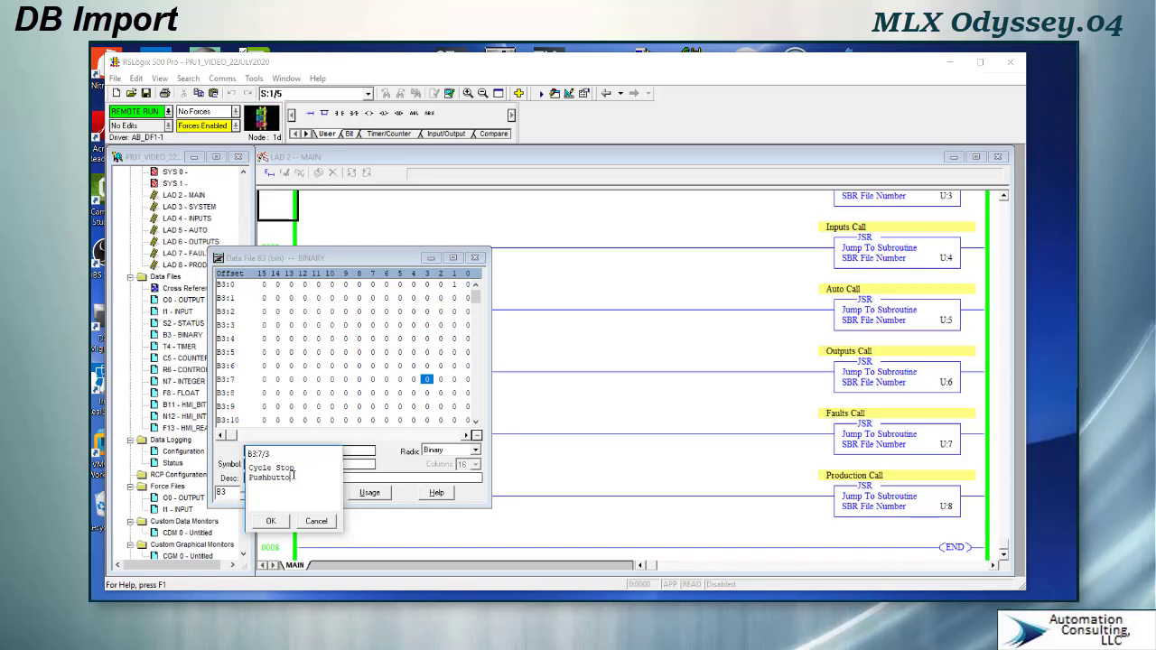
text(n)
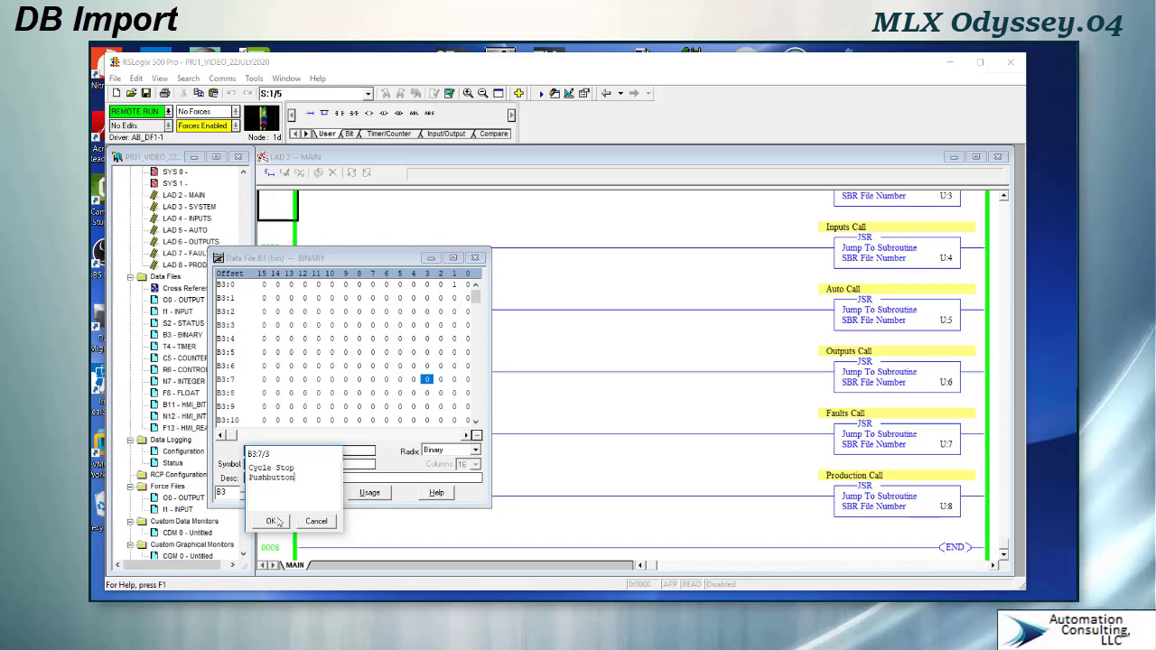
click(270, 521)
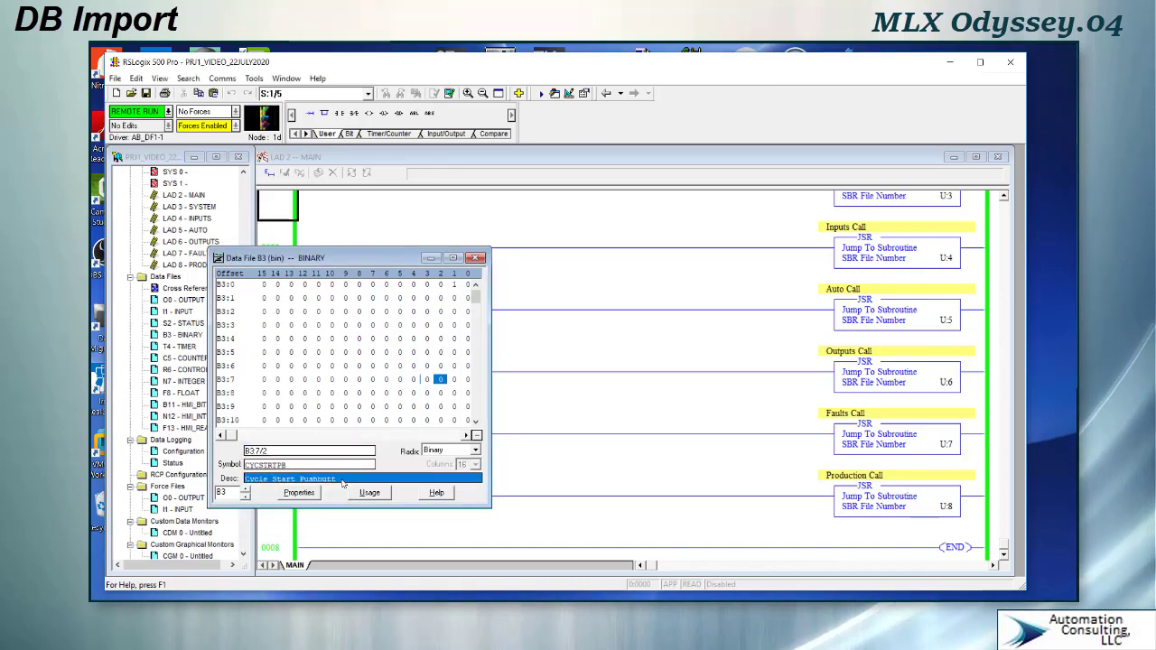
- Complete the B3:7/1 description as Manual Pushbutton HMI and close the B3 data file
click(342, 480)
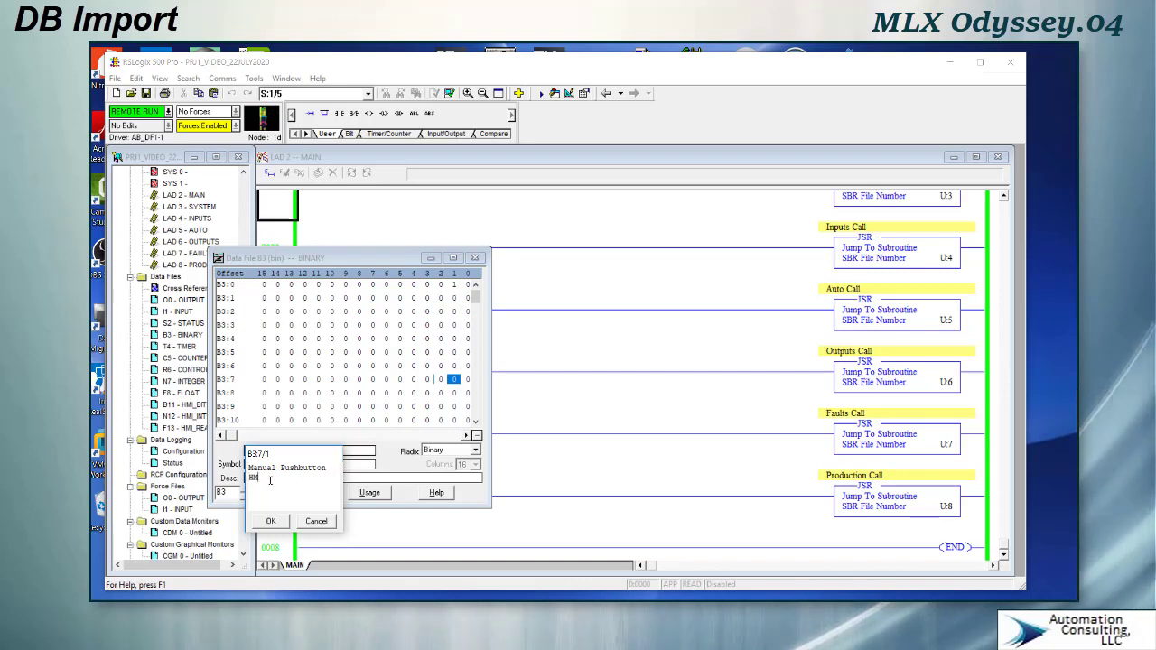
click(270, 522)
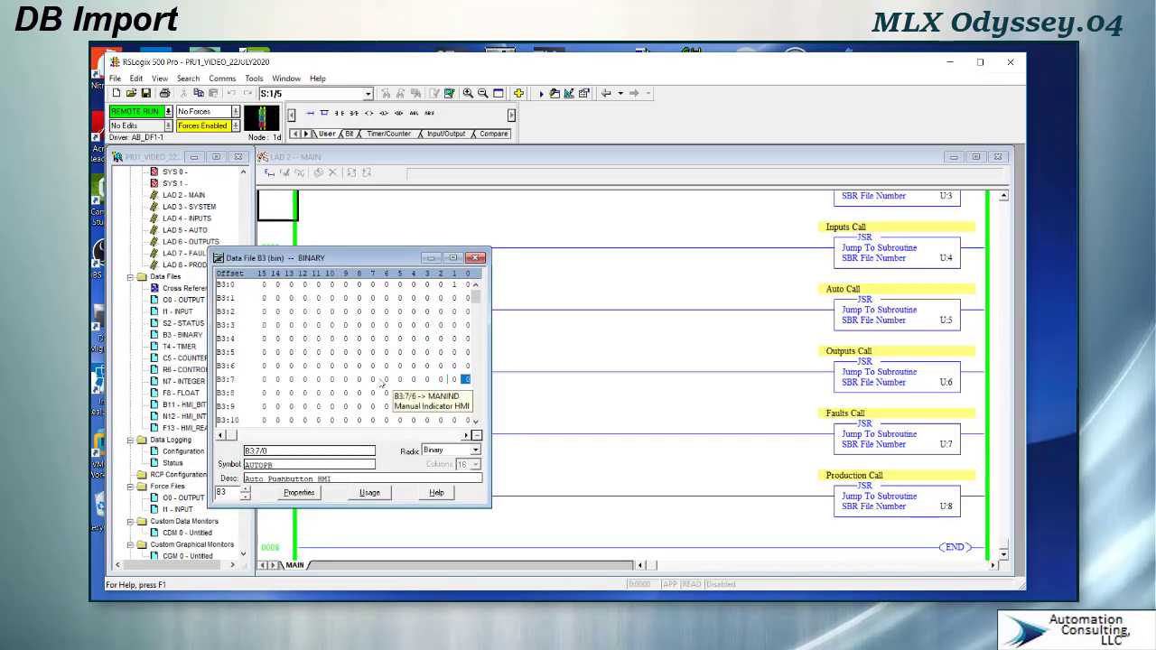
double_click(374, 380)
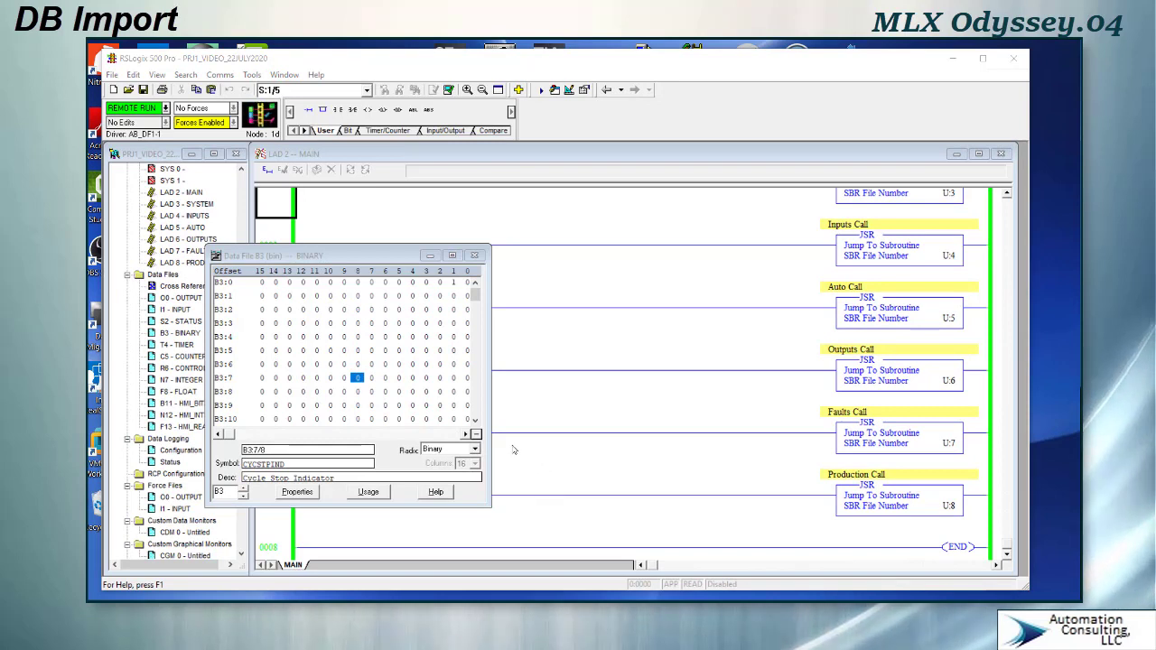
click(474, 256)
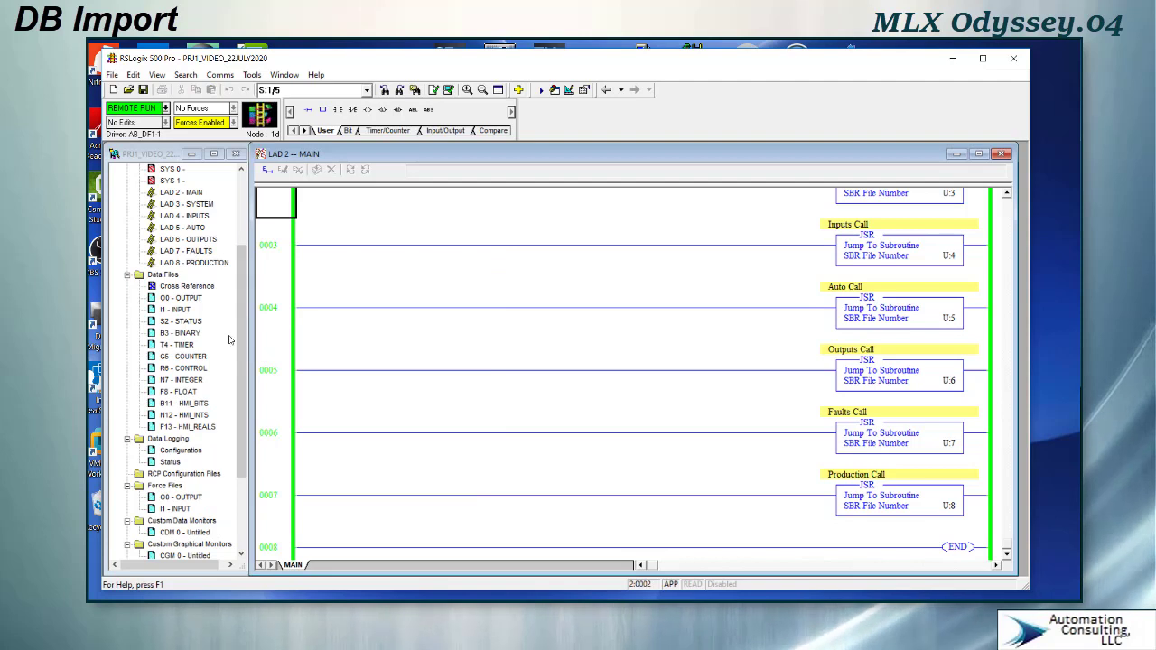
- Open the SYSTEM ladder routine and add a new rung with an examine-if-closed contact and an output latch
double_click(194, 208)
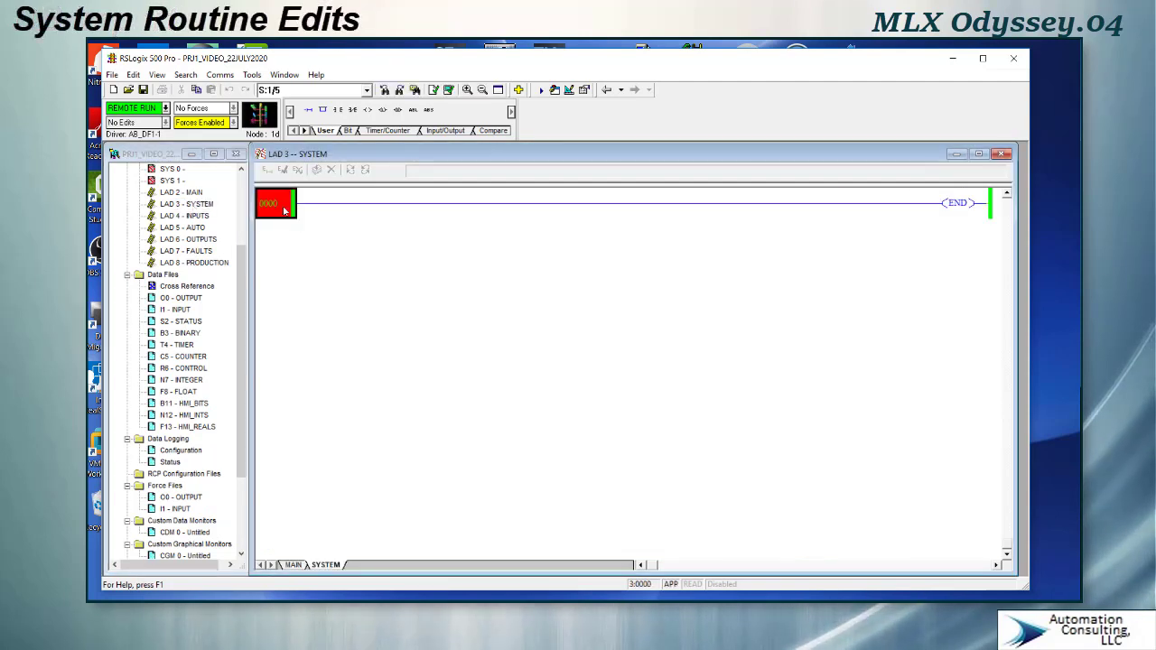
click(309, 111)
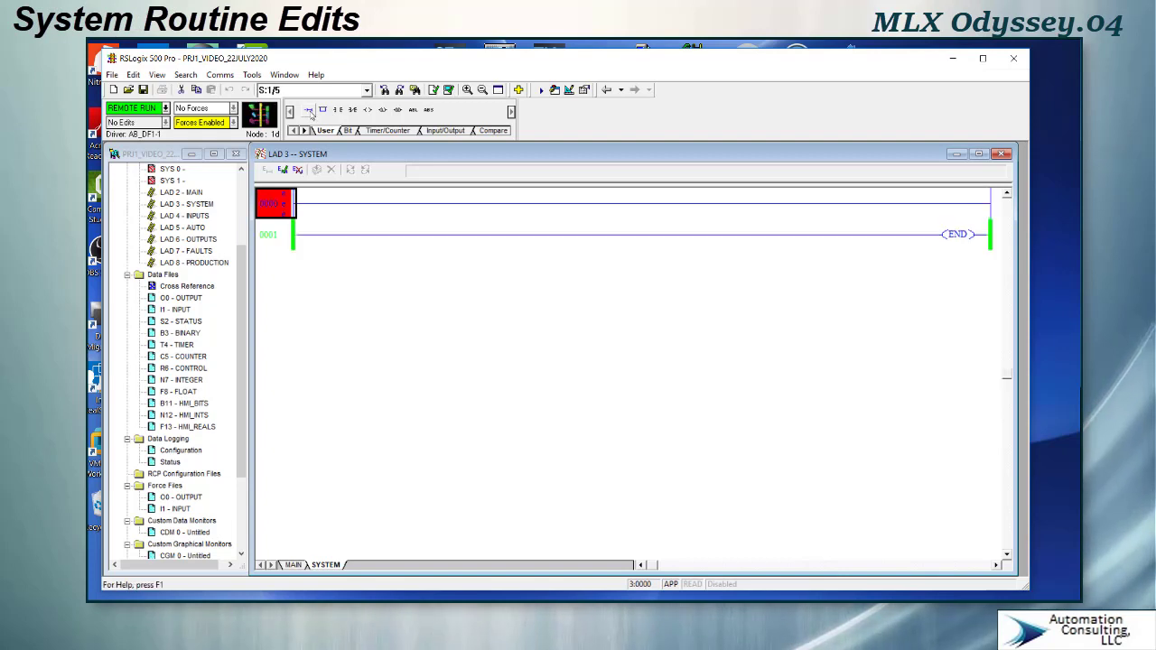
click(337, 111)
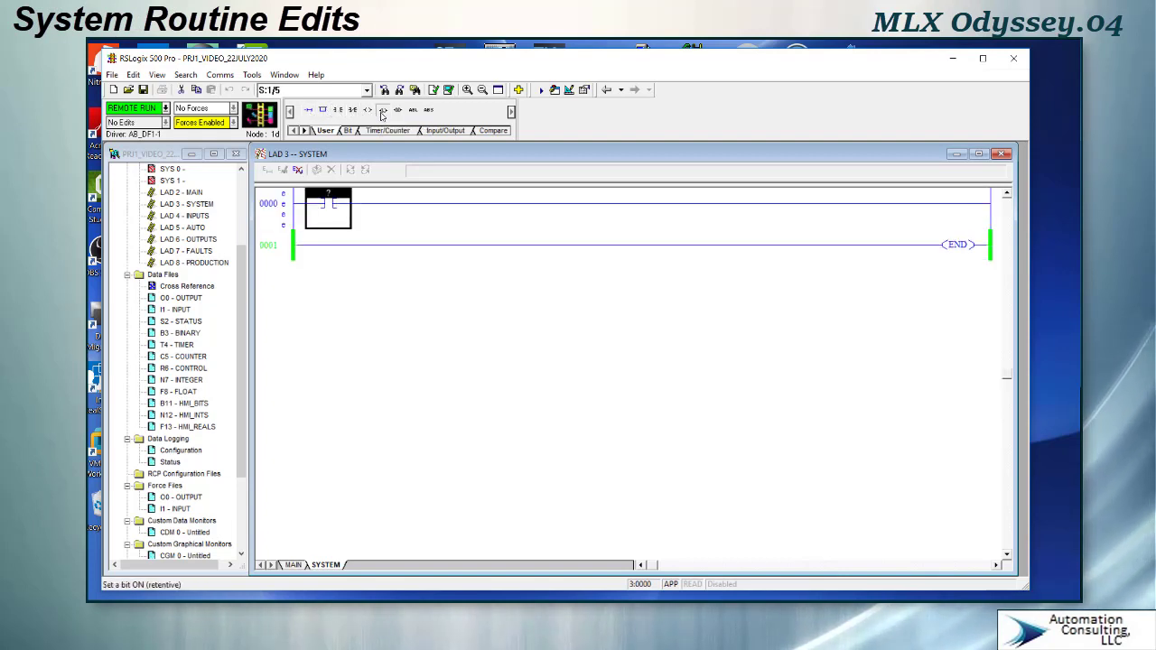
click(382, 110)
click(345, 206)
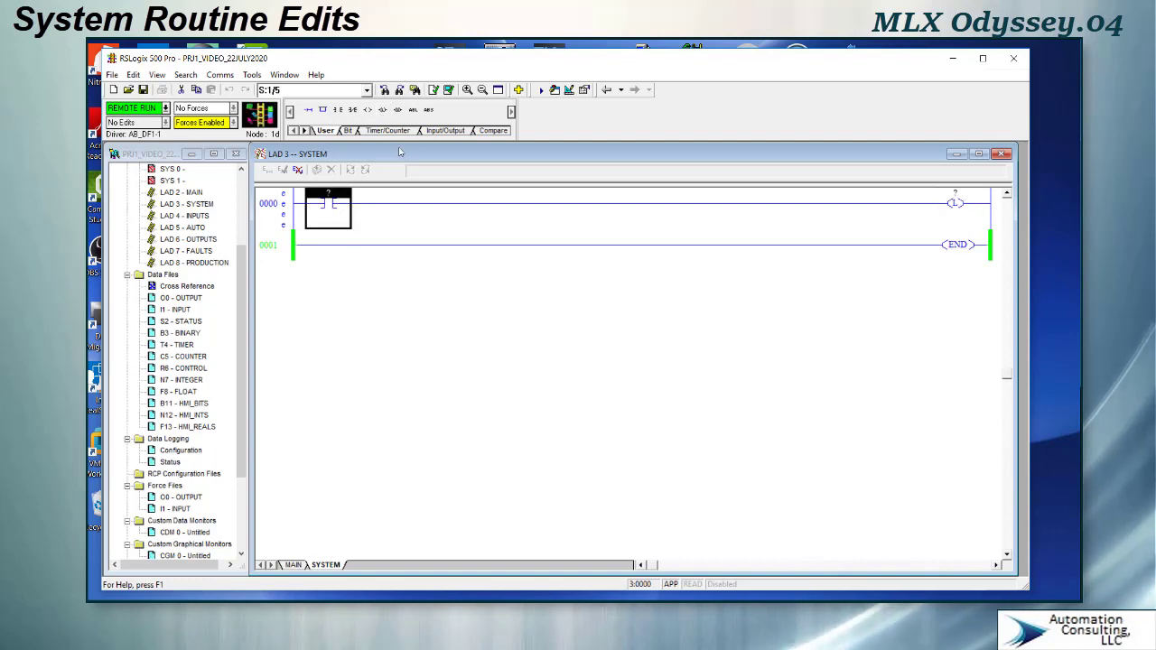
- Add a parallel branch around the latch and place an output unlatch instruction in it
click(322, 111)
drag(390, 227, 988, 217)
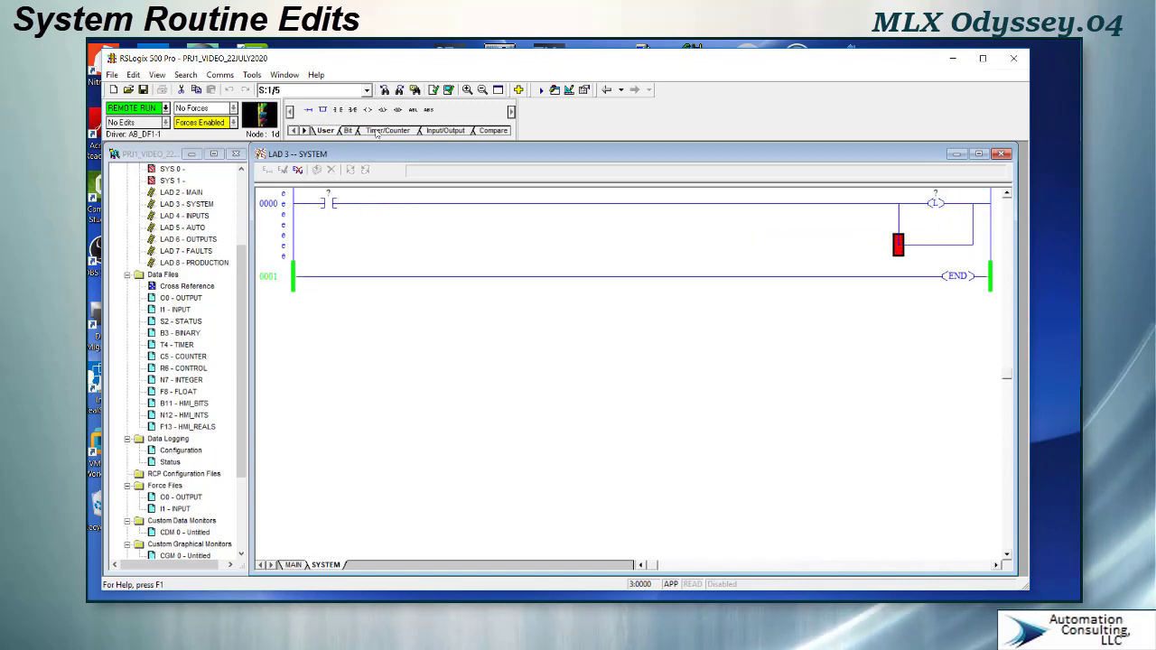
click(399, 111)
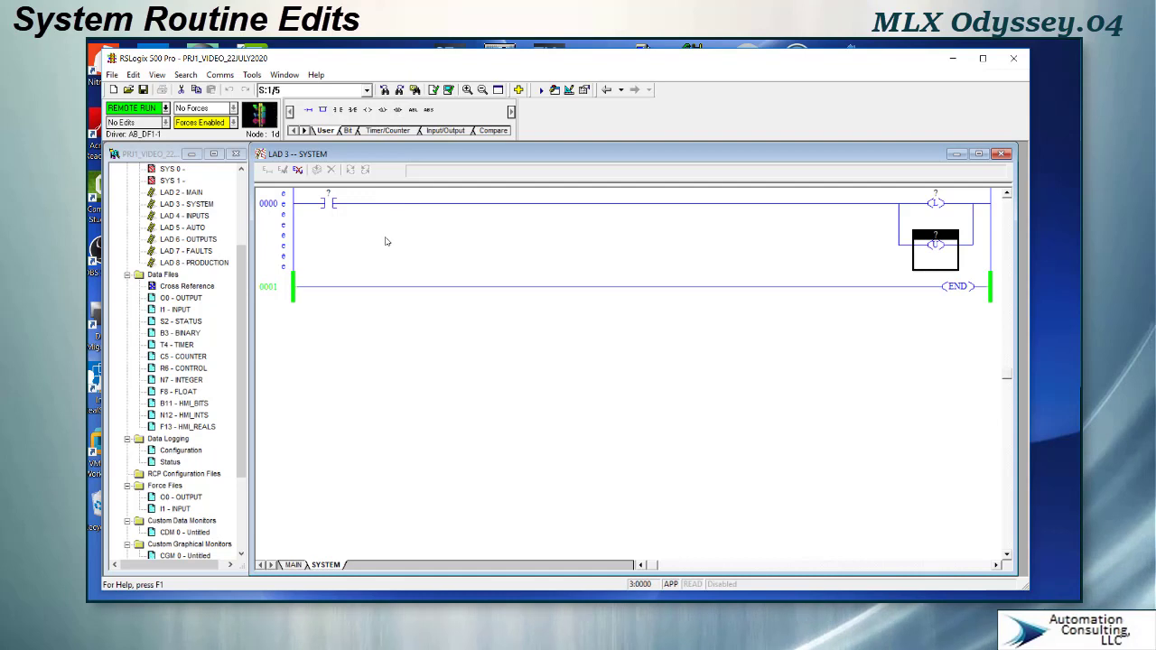
- Address the contact with the AUTOPB symbol (B3:7/0, Auto Pushbutton HMI)
click(329, 199)
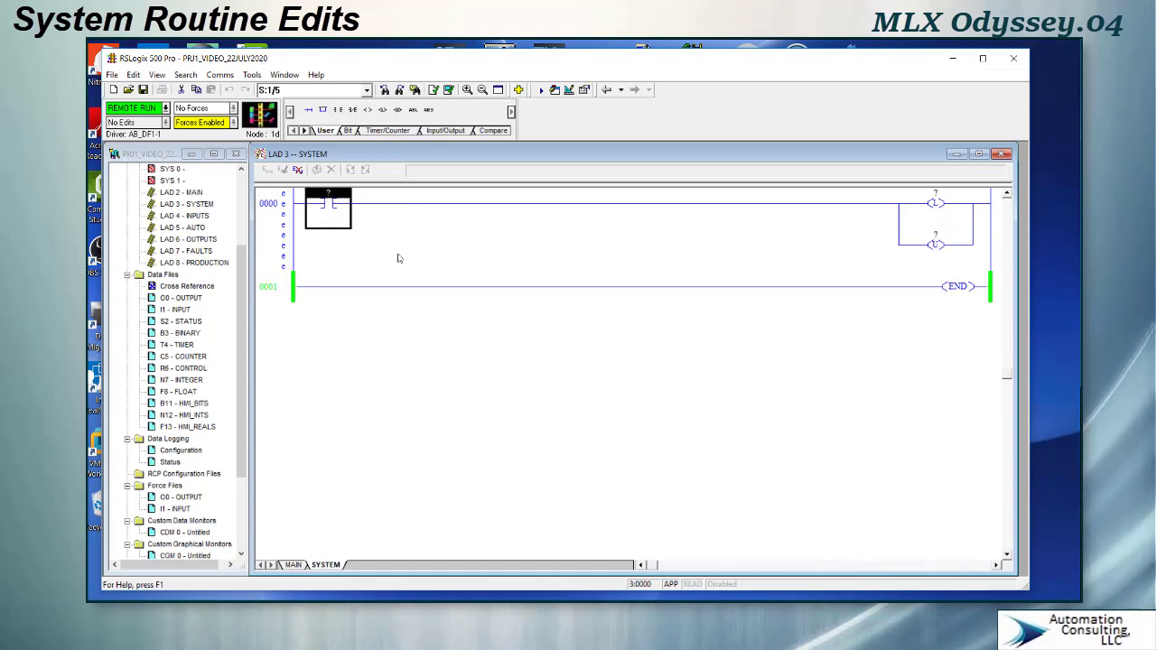
text(AUT)
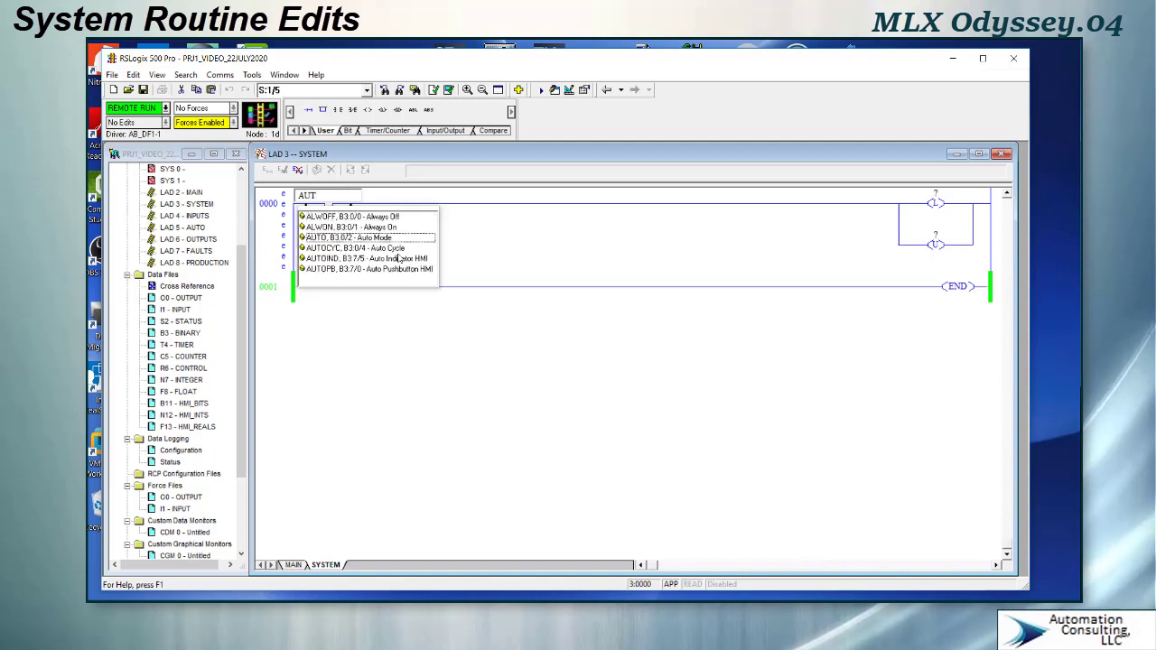
click(322, 269)
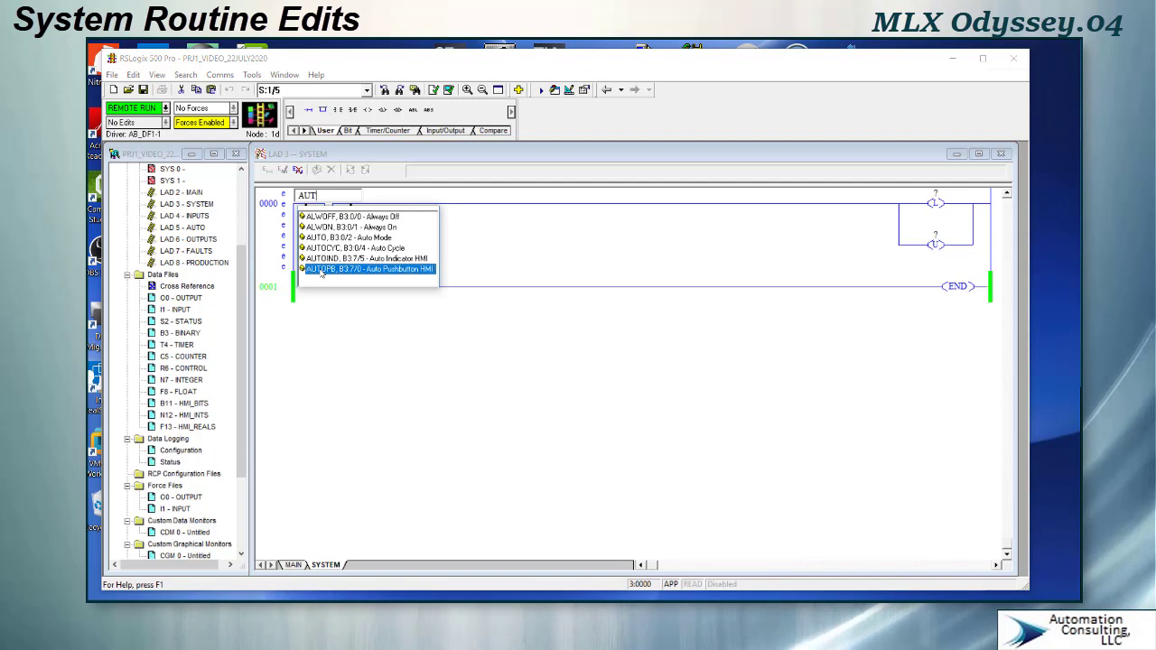
key(Return)
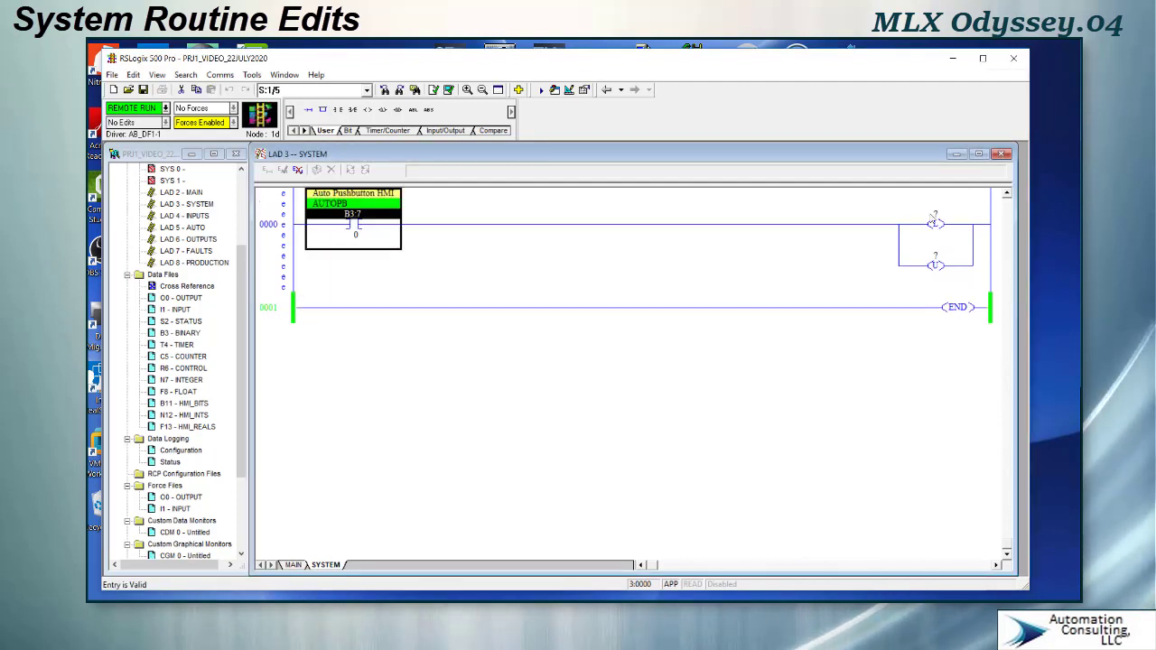
- Address the output latch with the AUTO symbol (B3:0/2, Auto Mode)
click(937, 218)
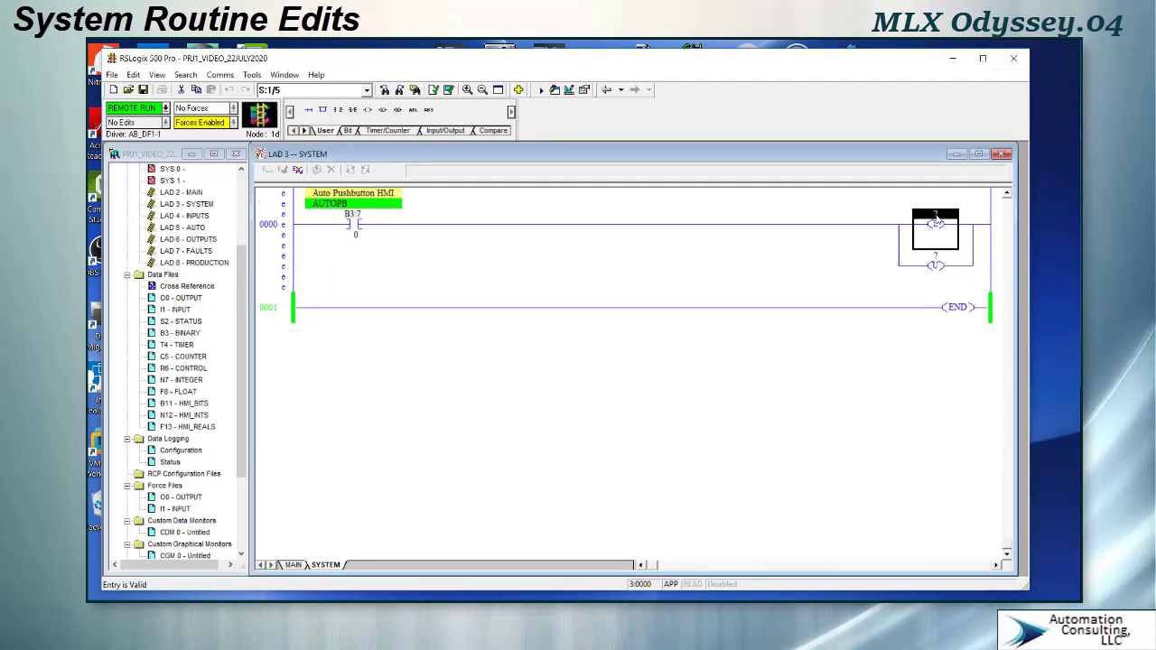
text(AU)
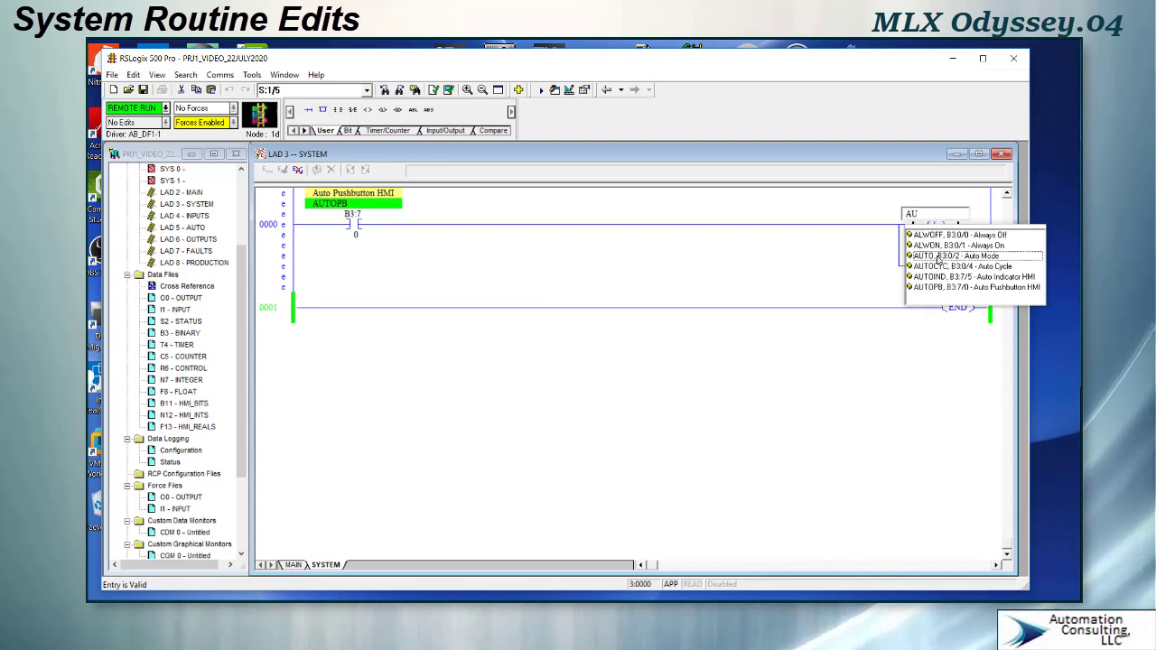
click(939, 260)
double_click(937, 259)
key(Return)
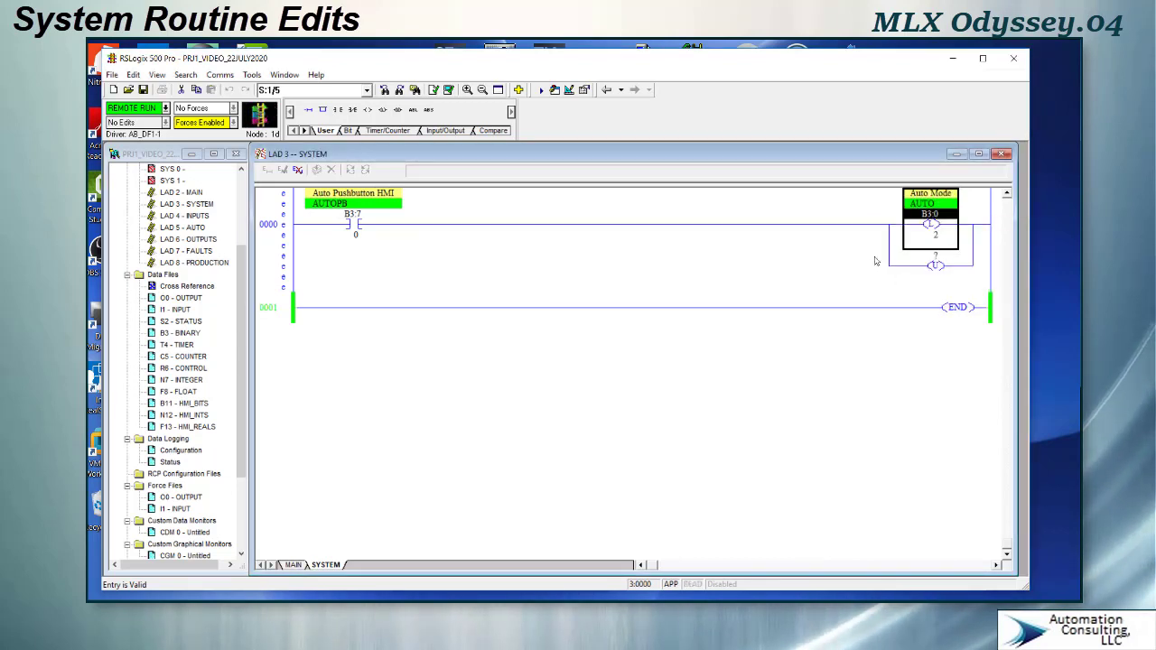
- Address the output unlatch with the MANUAL symbol (B3:0/3, Manual Mode)
click(936, 262)
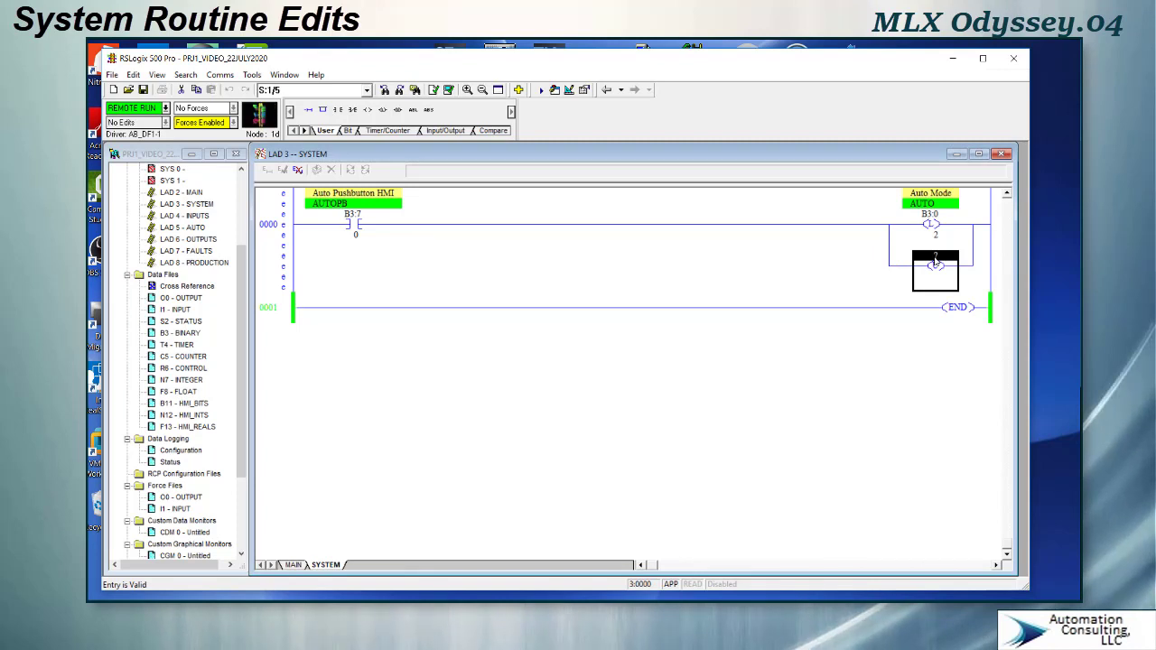
double_click(936, 262)
text(MA)
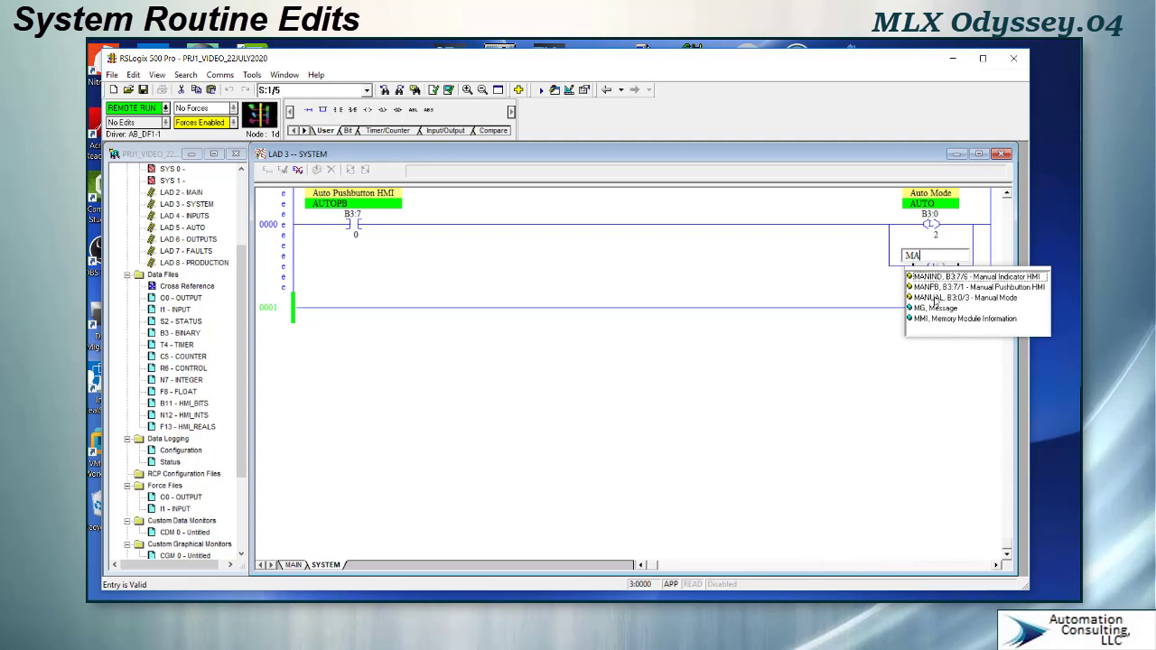
double_click(935, 298)
key(Return)
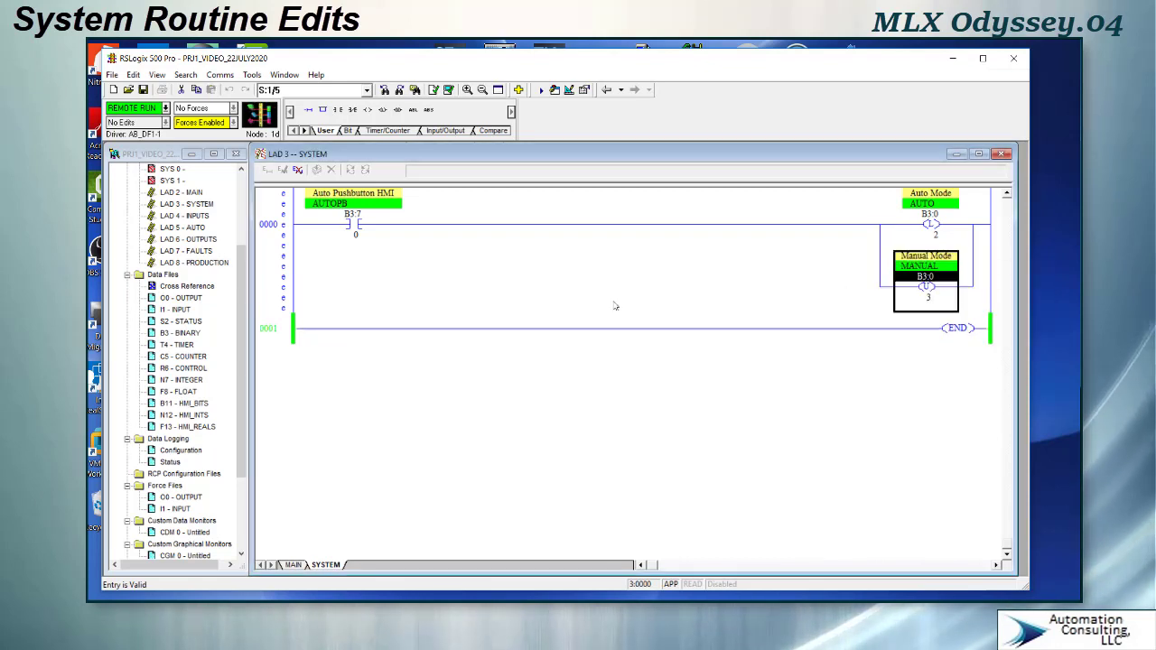
- Copy rung 0000 to paste it as a new rung
right_click(284, 234)
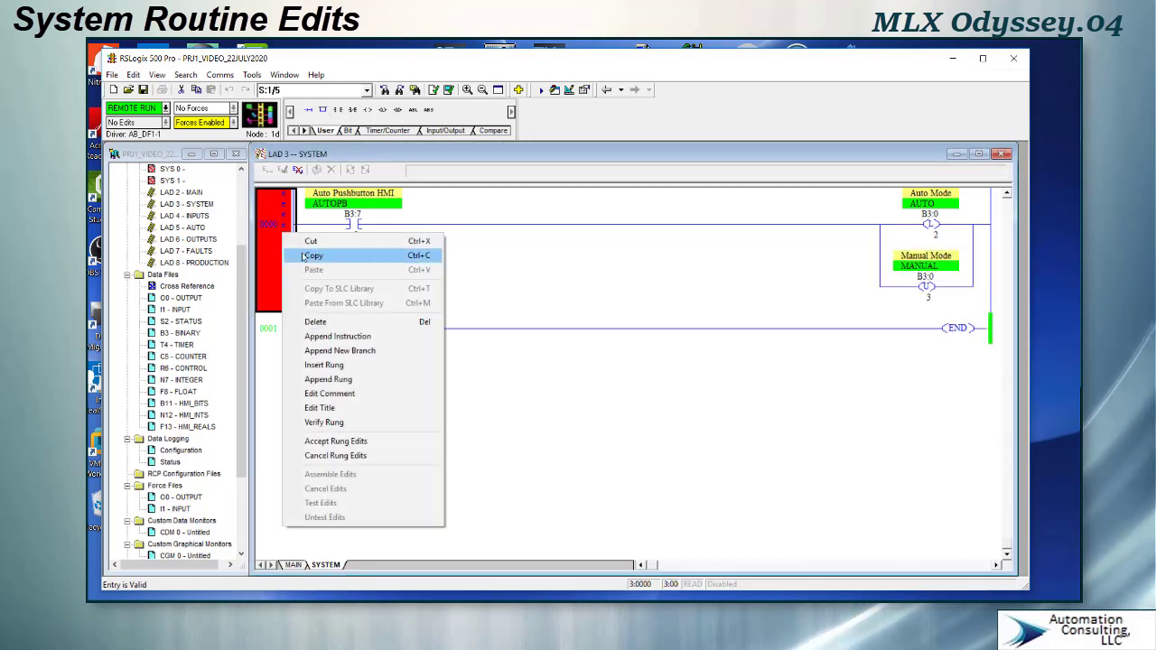
click(309, 256)
right_click(278, 251)
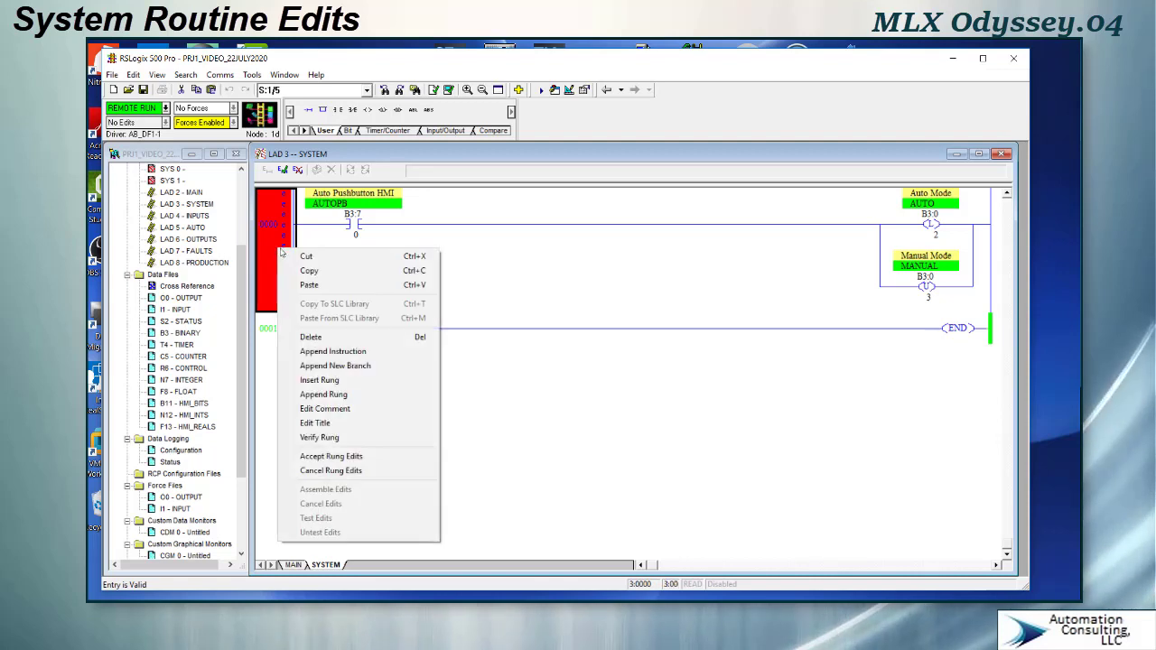